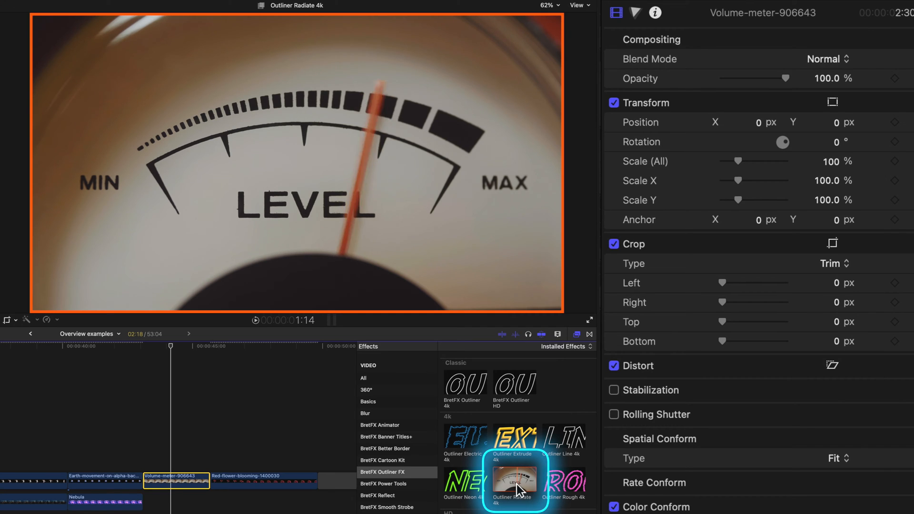
Apply the Outliner Radiate 4k effect to the Volume-meter clip and set its Trace option to Trace.
{"action": "left_click_drag", "start_coordinate": [510, 484], "coordinate": [176, 482]}
{"action": "mouse_move", "coordinate": [180, 351]}
{"action": "left_mouse_down"}
{"action": "mouse_move", "coordinate": [166, 351]}
{"action": "mouse_move", "coordinate": [175, 352]}
{"action": "left_mouse_up"}
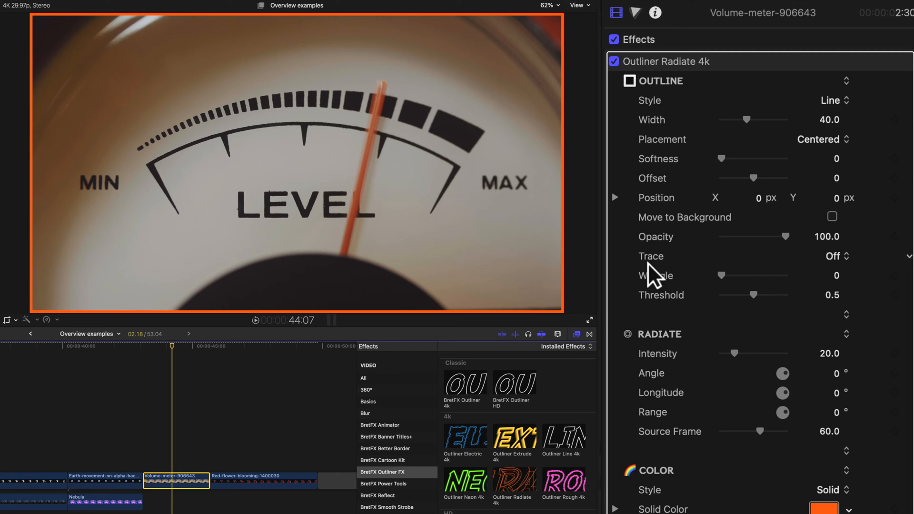
{"action": "left_click", "coordinate": [837, 256]}
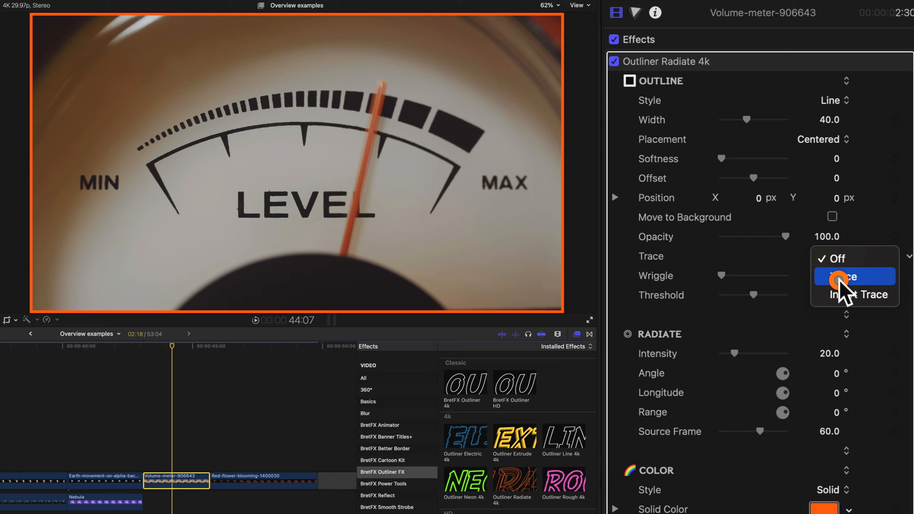
{"action": "left_click", "coordinate": [838, 278]}
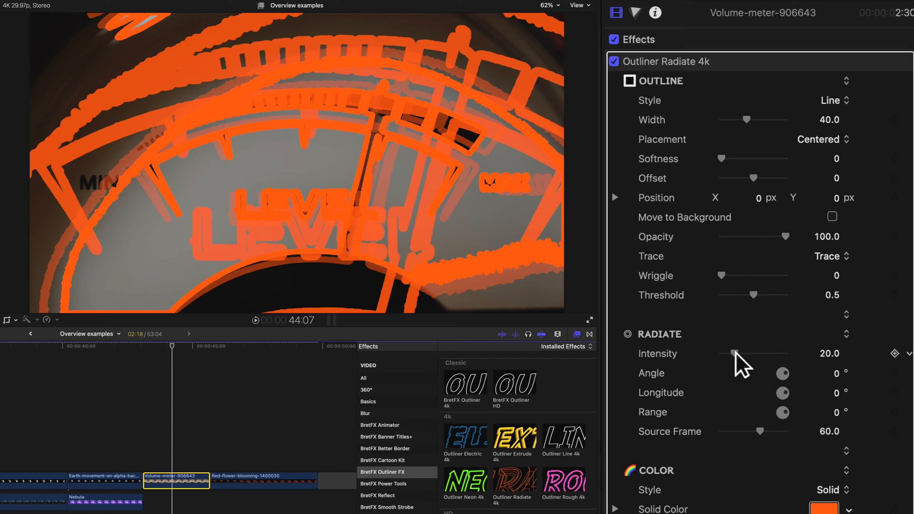
Set the Radiate intensity to 0 and the outline threshold to 0.13.
{"action": "left_click_drag", "start_coordinate": [733, 353], "coordinate": [695, 353]}
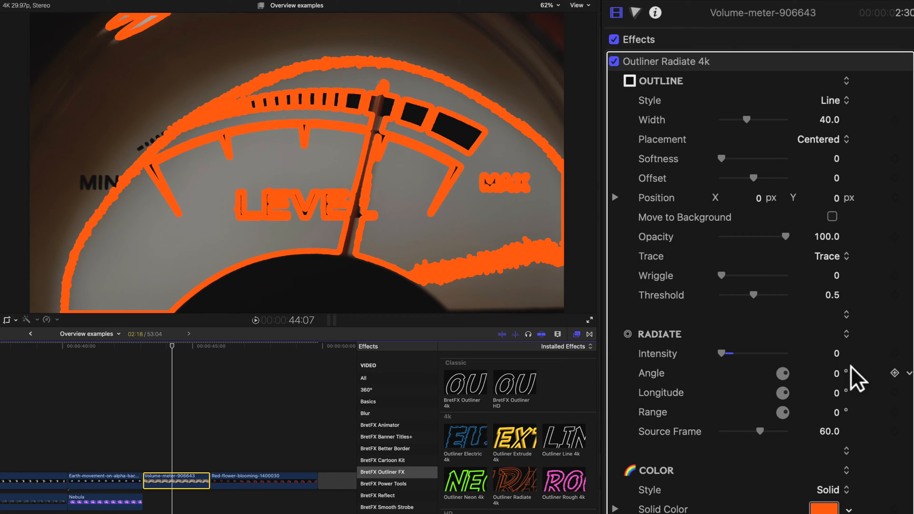
{"action": "left_click", "coordinate": [826, 255]}
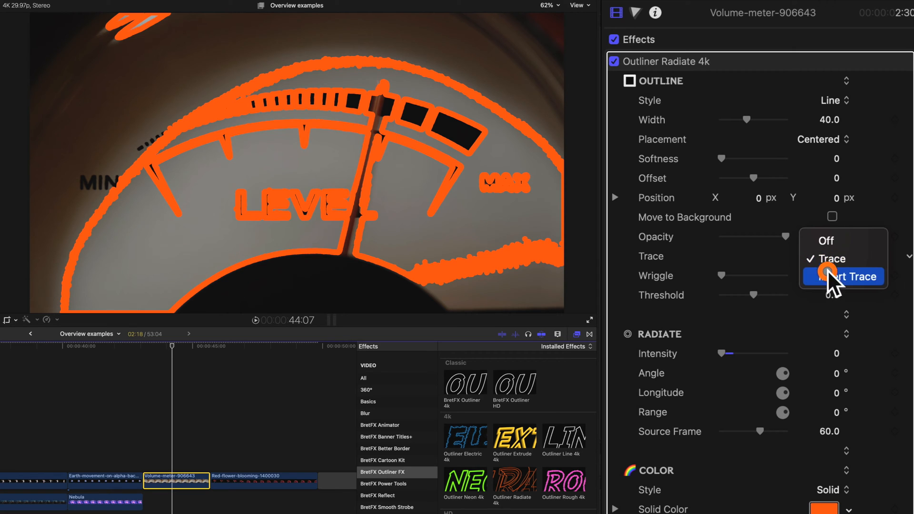
{"action": "left_click", "coordinate": [746, 256]}
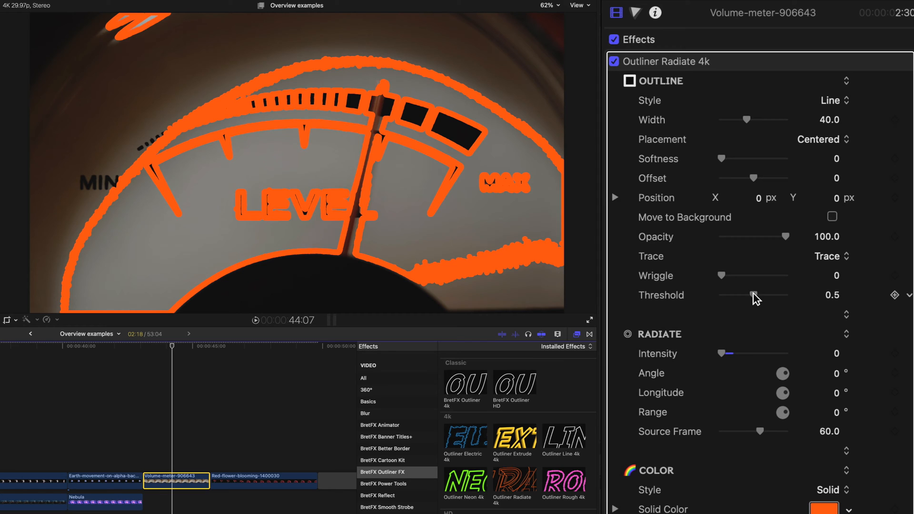
{"action": "left_click_drag", "start_coordinate": [751, 292], "coordinate": [728, 294]}
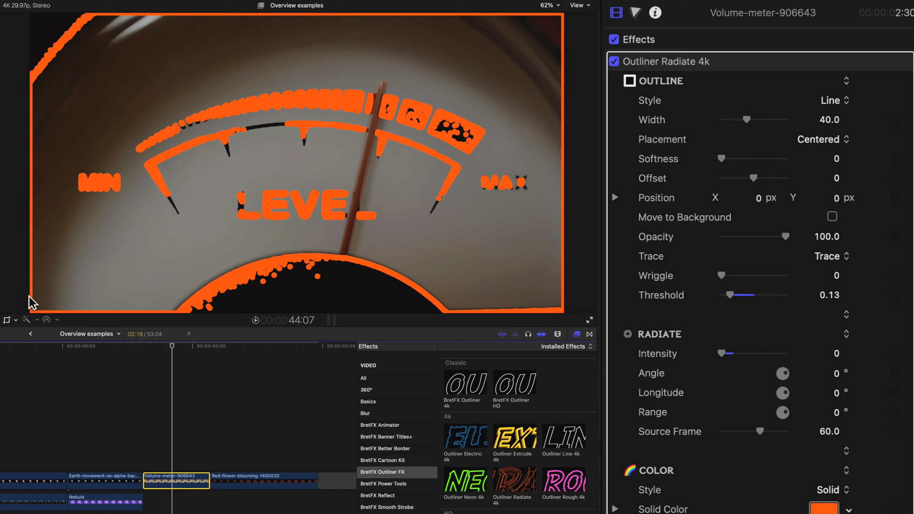
Change the outline's Trace option to Invert Trace and set its threshold to 0.79.
{"action": "left_click", "coordinate": [831, 256]}
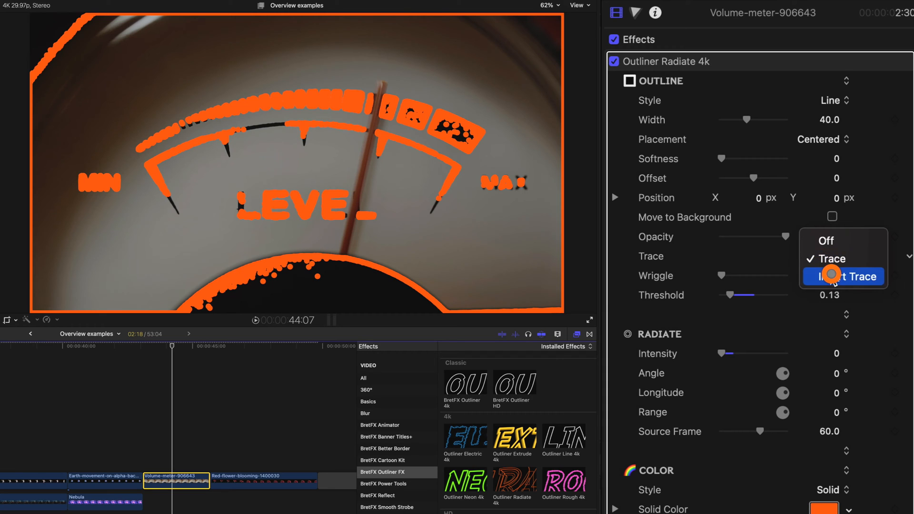
{"action": "left_click", "coordinate": [466, 277]}
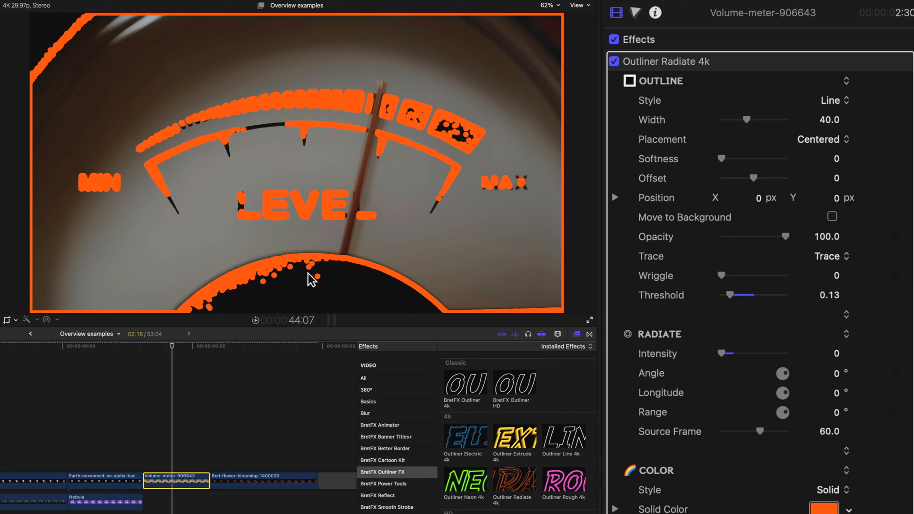
{"action": "left_click", "coordinate": [834, 256]}
{"action": "left_click", "coordinate": [833, 276]}
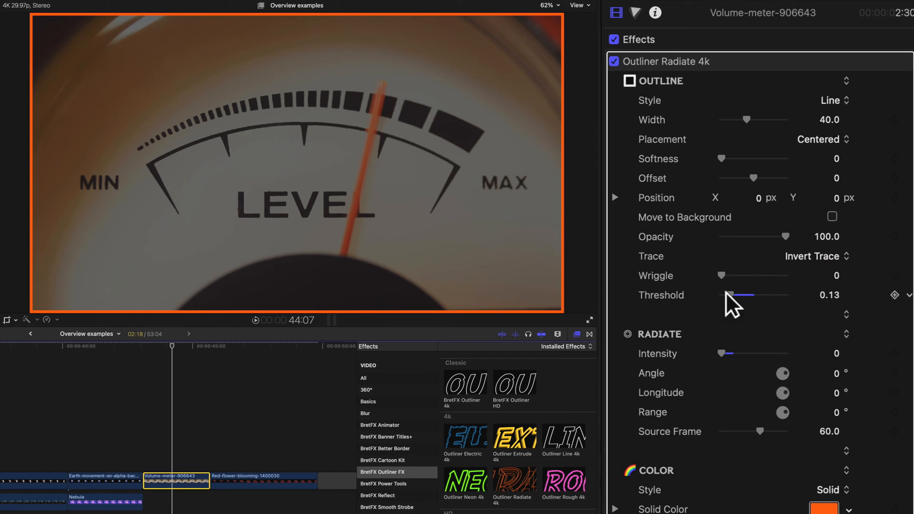
{"action": "mouse_move", "coordinate": [726, 292]}
{"action": "left_mouse_down"}
{"action": "mouse_move", "coordinate": [776, 292]}
{"action": "mouse_move", "coordinate": [769, 290]}
{"action": "left_mouse_up"}
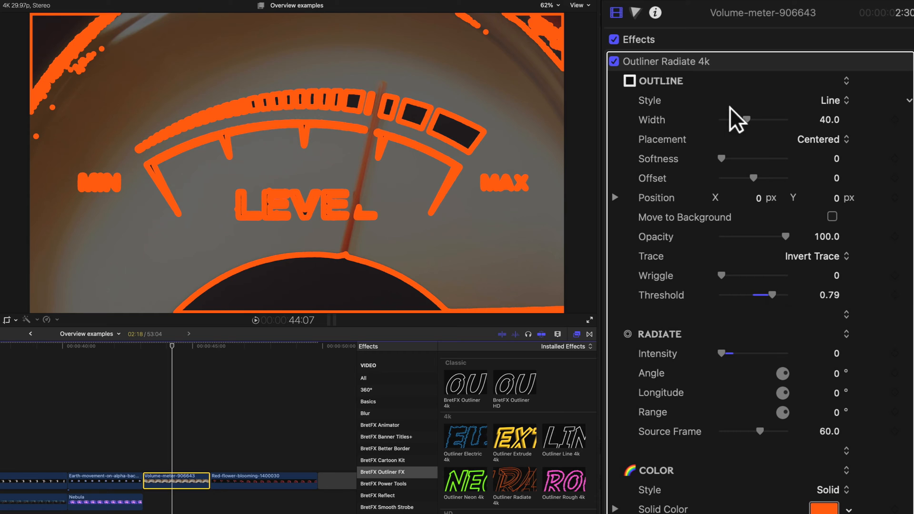
Set the outline width to 15 and view the choices for its placement.
{"action": "left_click_drag", "start_coordinate": [747, 120], "coordinate": [730, 122]}
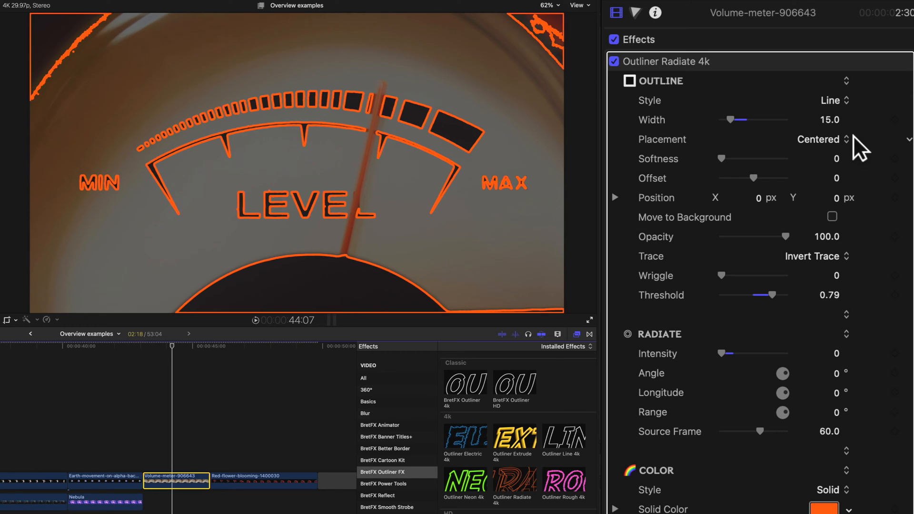
{"action": "left_click", "coordinate": [820, 139]}
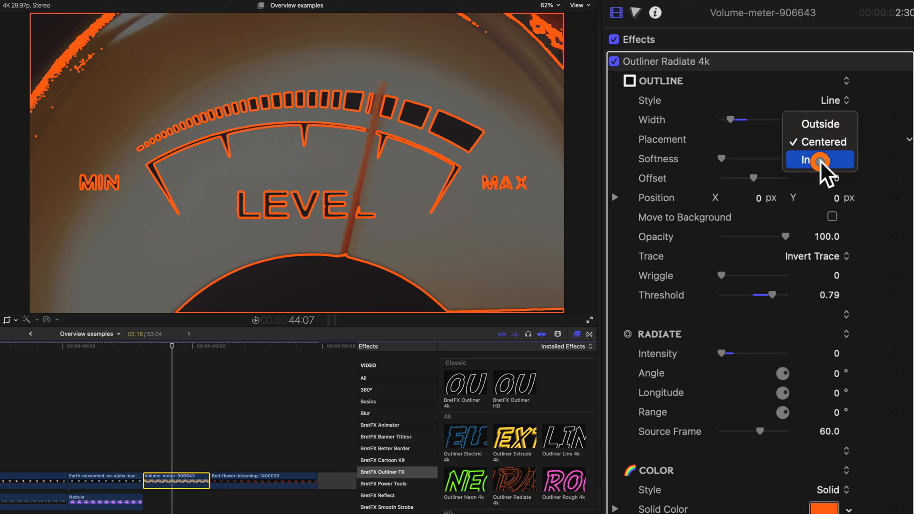
{"action": "left_click", "coordinate": [738, 138]}
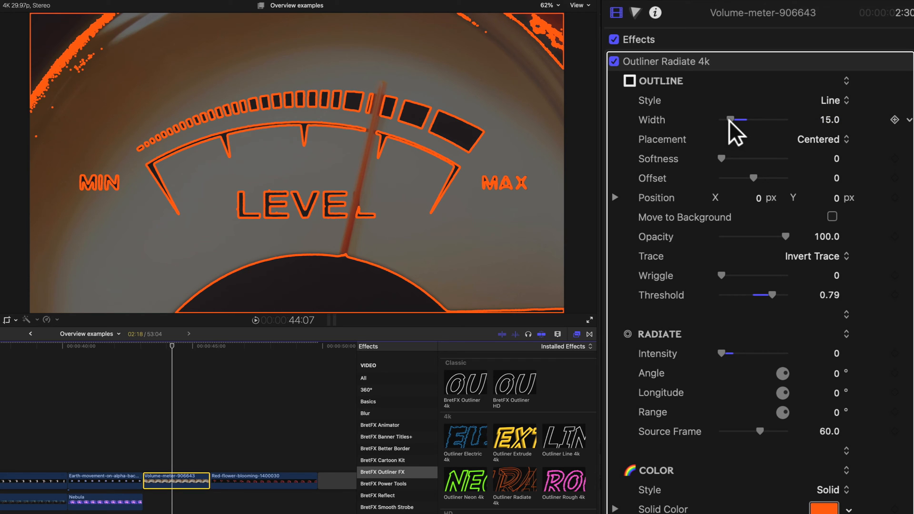
Set the outline's color style to Gradient.
{"action": "scroll", "coordinate": [729, 120], "scroll_direction": "down", "scroll_amount": 6}
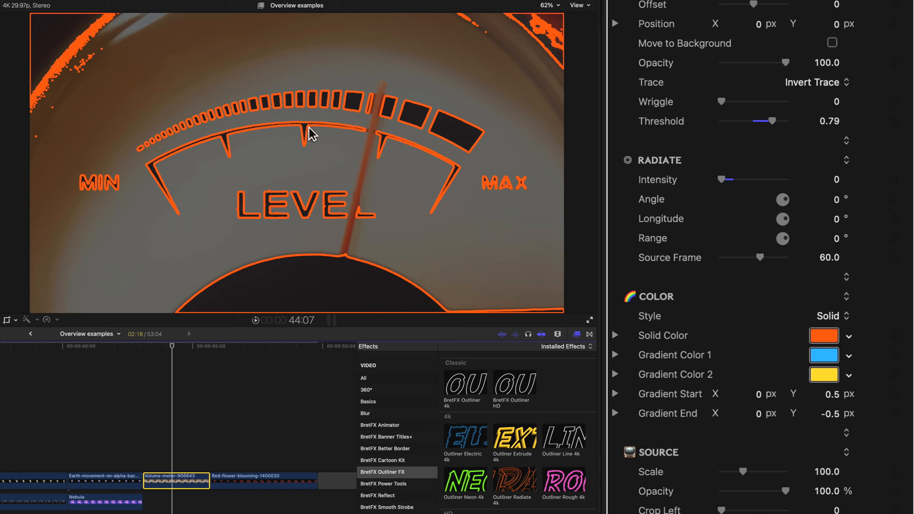
{"action": "left_click", "coordinate": [831, 316]}
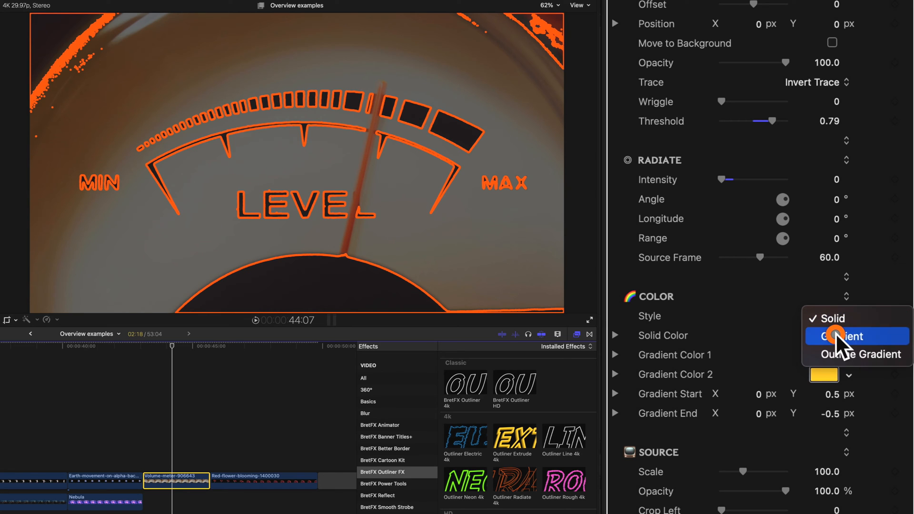
{"action": "left_click", "coordinate": [835, 336]}
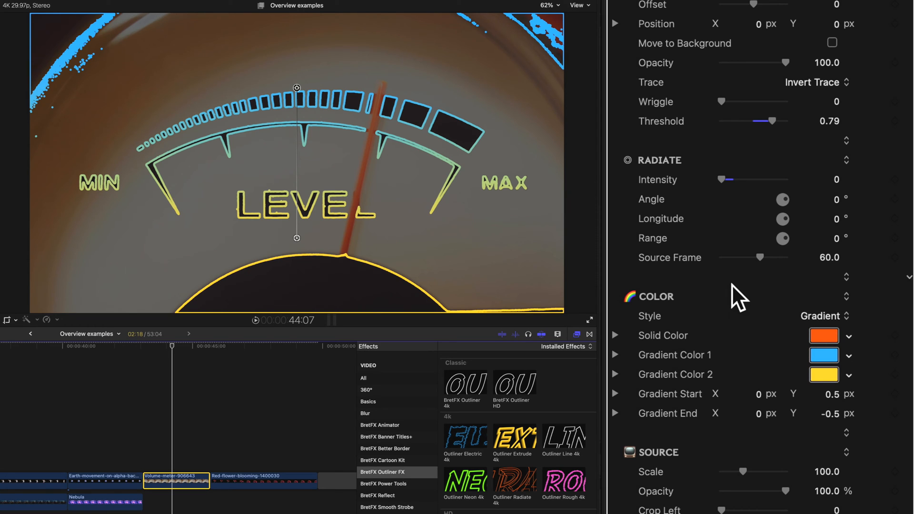
{"action": "scroll", "coordinate": [732, 284], "scroll_direction": "down", "scroll_amount": 1}
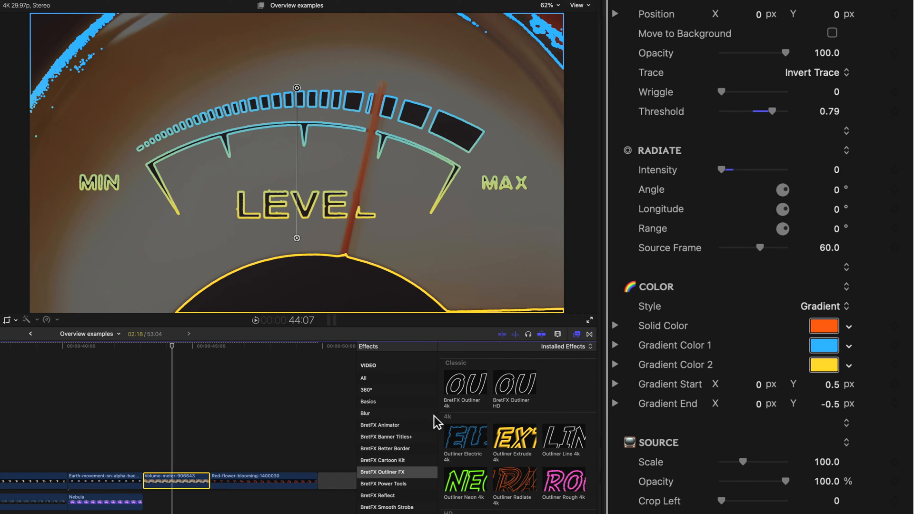
{"action": "scroll", "coordinate": [433, 376], "scroll_direction": "down", "scroll_amount": 1}
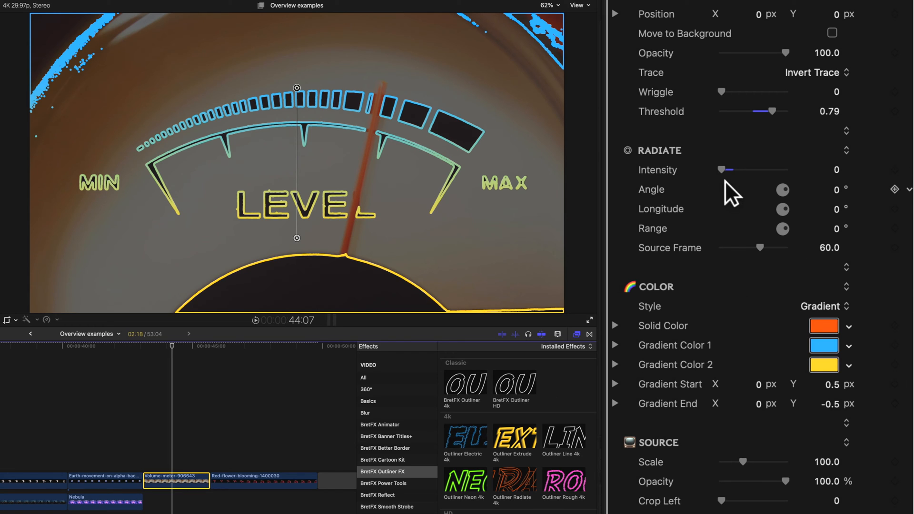
{"action": "scroll", "coordinate": [690, 175], "scroll_direction": "up", "scroll_amount": 6}
{"action": "left_click", "coordinate": [837, 88]}
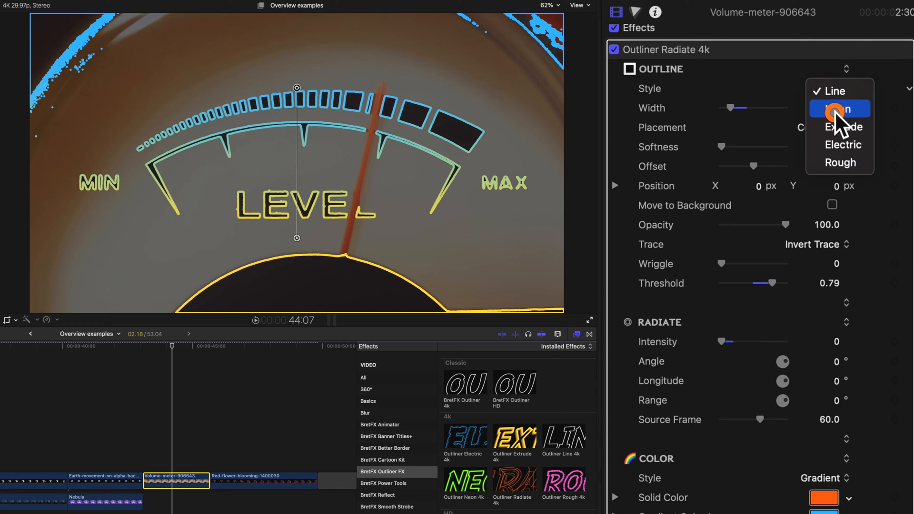
{"action": "left_click", "coordinate": [746, 61]}
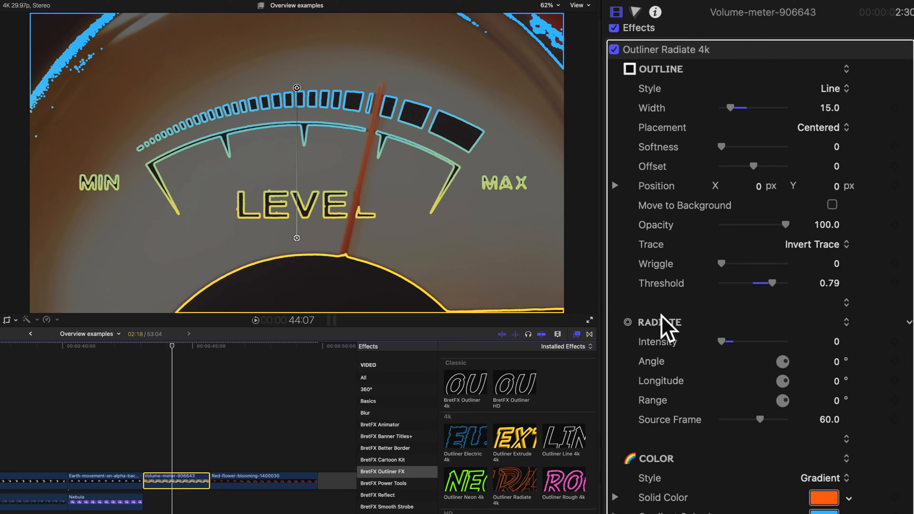
{"action": "scroll", "coordinate": [660, 333], "scroll_direction": "down", "scroll_amount": 5}
{"action": "scroll", "coordinate": [652, 368], "scroll_direction": "down", "scroll_amount": 2}
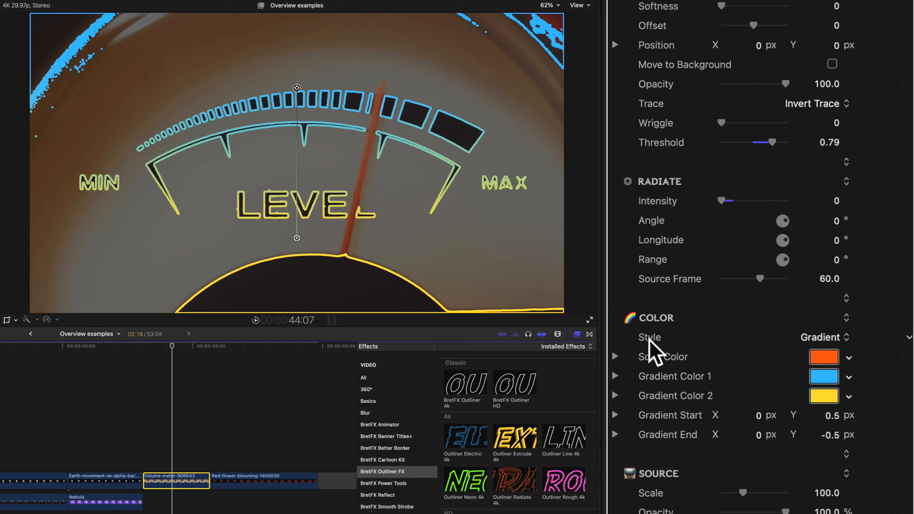
{"action": "left_click", "coordinate": [827, 336]}
{"action": "left_click", "coordinate": [825, 355]}
Change the outline style to Neon.
{"action": "scroll", "coordinate": [822, 10], "scroll_direction": "up", "scroll_amount": 6}
{"action": "left_click", "coordinate": [839, 89]}
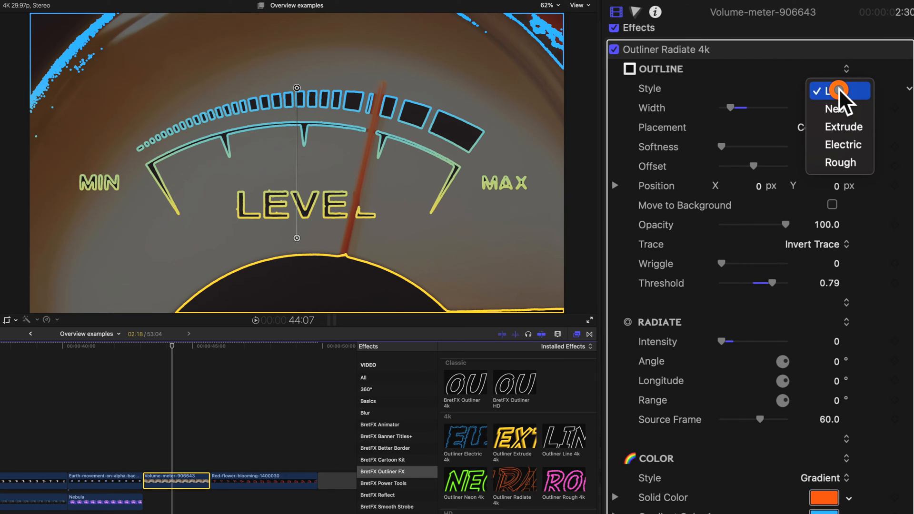
{"action": "left_click", "coordinate": [837, 107]}
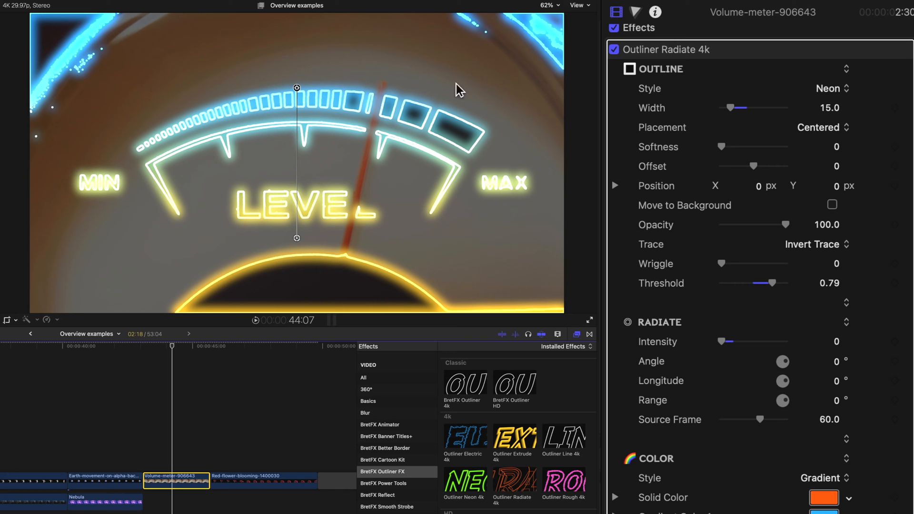
Crop the effect's source by 260.81 at the left, 181.31 at the right, 468.7 at the bottom and 465.23 at the top.
{"action": "scroll", "coordinate": [762, 238], "scroll_direction": "down", "scroll_amount": 3}
{"action": "scroll", "coordinate": [695, 418], "scroll_direction": "down", "scroll_amount": 10}
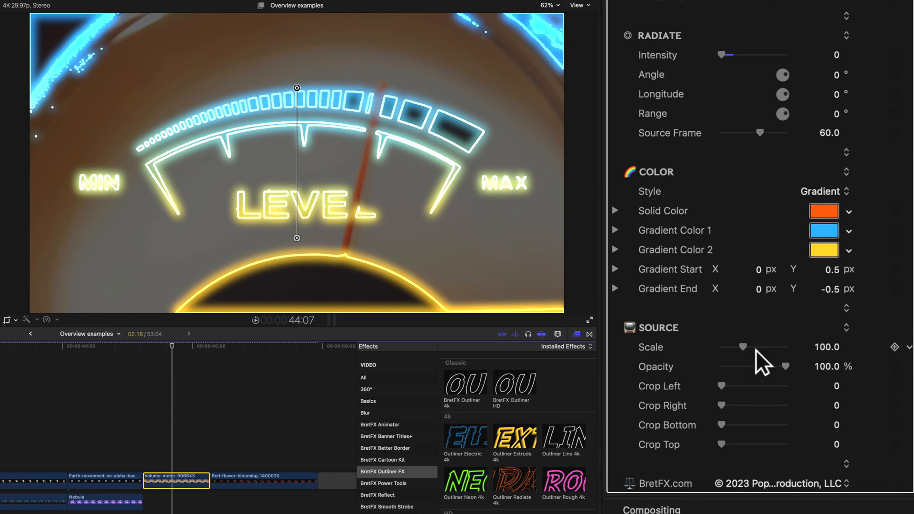
{"action": "left_click_drag", "start_coordinate": [722, 385], "coordinate": [736, 419]}
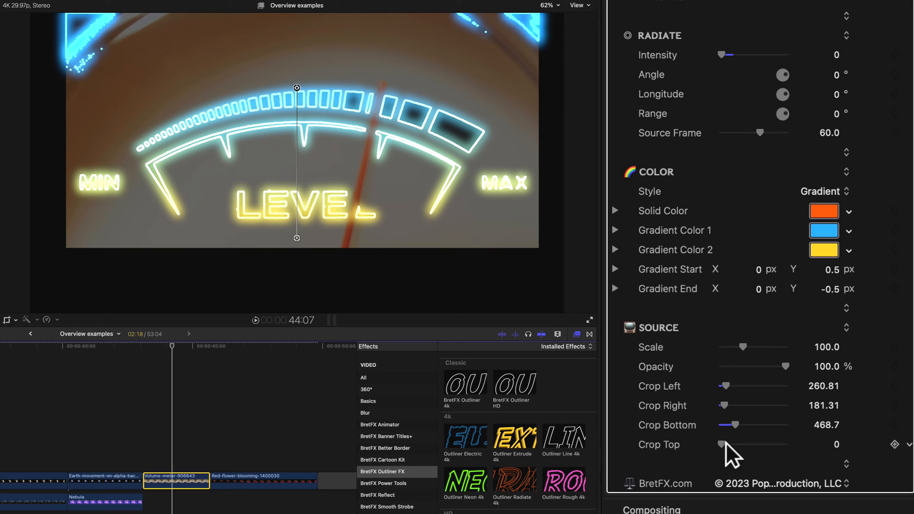
{"action": "left_click_drag", "start_coordinate": [721, 444], "coordinate": [733, 444]}
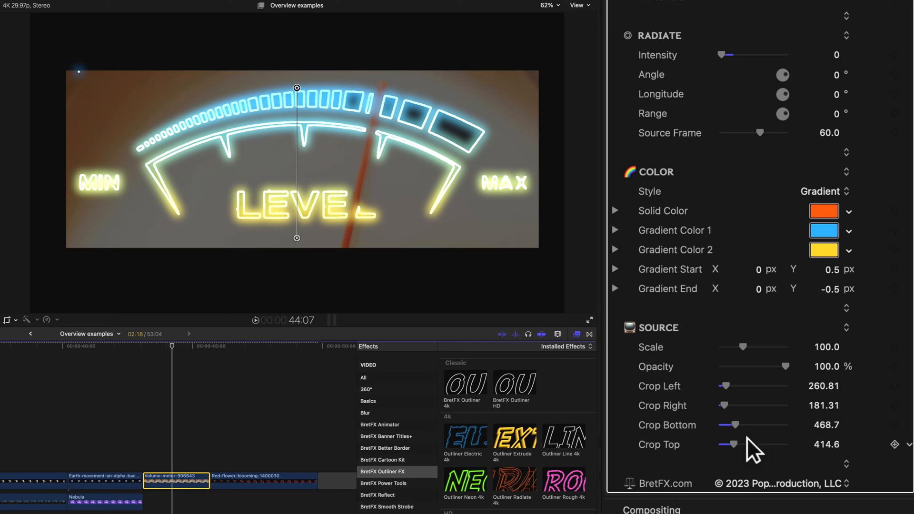
{"action": "left_click_drag", "start_coordinate": [736, 443], "coordinate": [736, 443]}
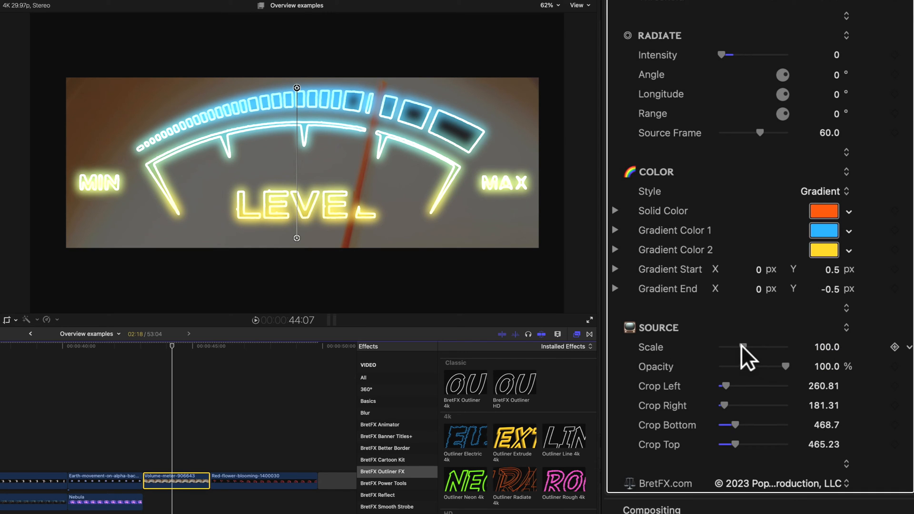
Set the effect's source opacity to 0% to hide the original footage.
{"action": "left_click_drag", "start_coordinate": [744, 345], "coordinate": [743, 345]}
{"action": "left_click", "coordinate": [793, 367]}
{"action": "left_click_drag", "start_coordinate": [786, 364], "coordinate": [686, 366]}
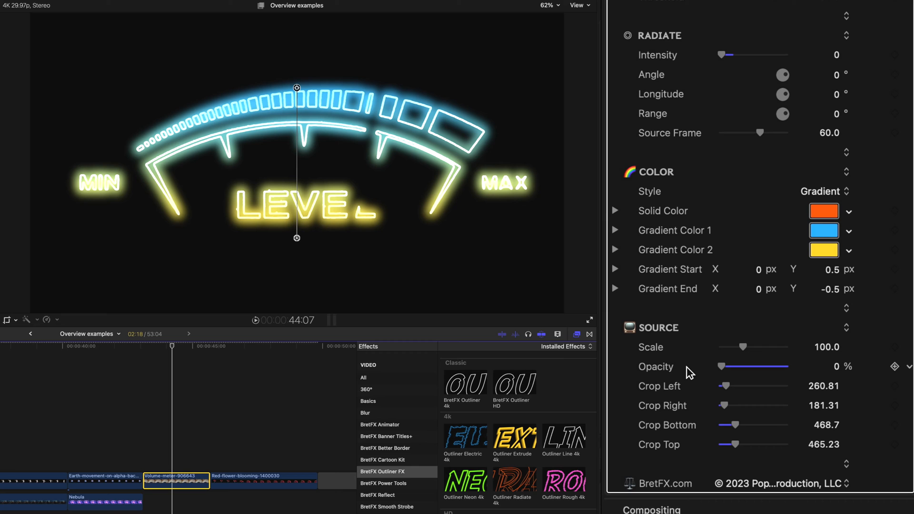
Play the Volume-meter clip from its start to review the neon outline.
{"action": "left_click", "coordinate": [144, 350]}
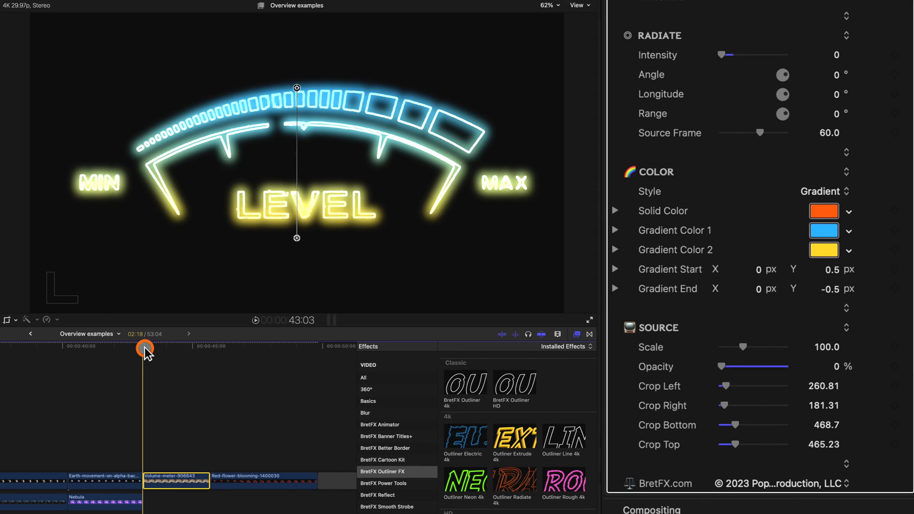
{"action": "key", "text": "space"}
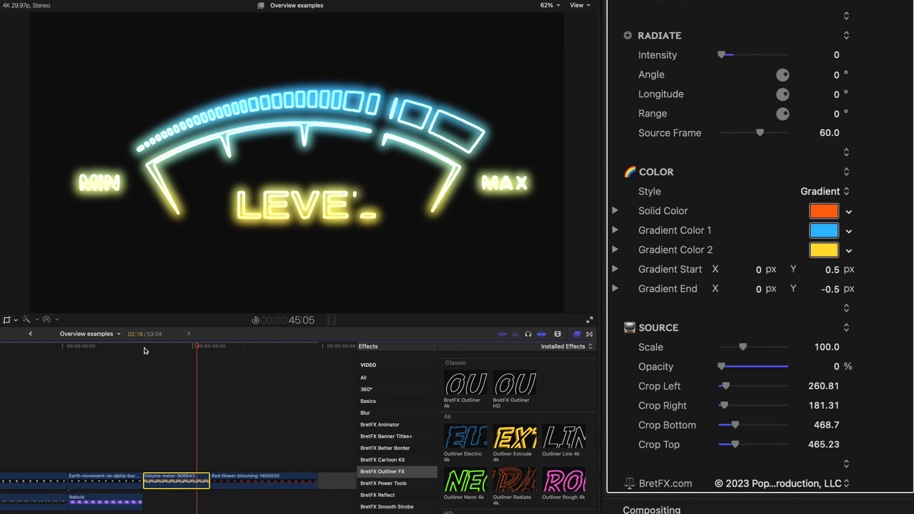
{"action": "key", "text": "space"}
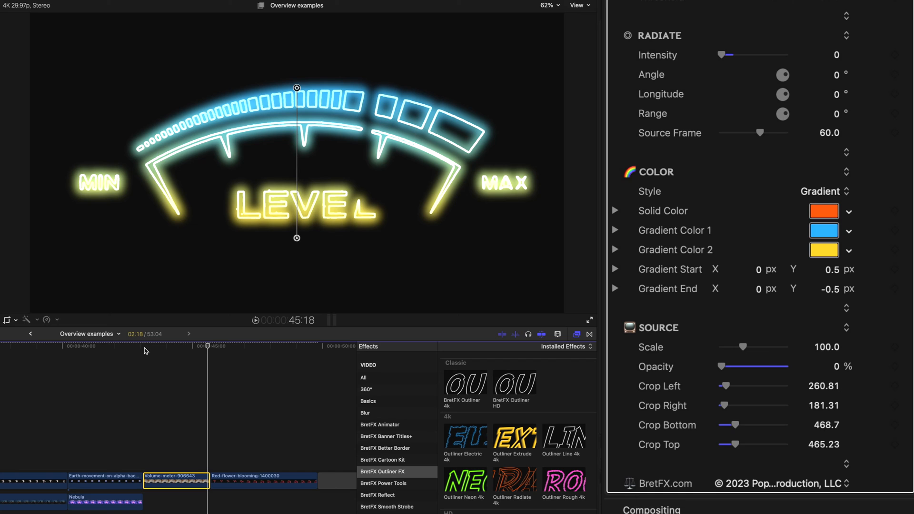
Set the Radiate intensity to 64.64 and play the Volume-meter clip from its start.
{"action": "left_click_drag", "start_coordinate": [195, 346], "coordinate": [150, 350]}
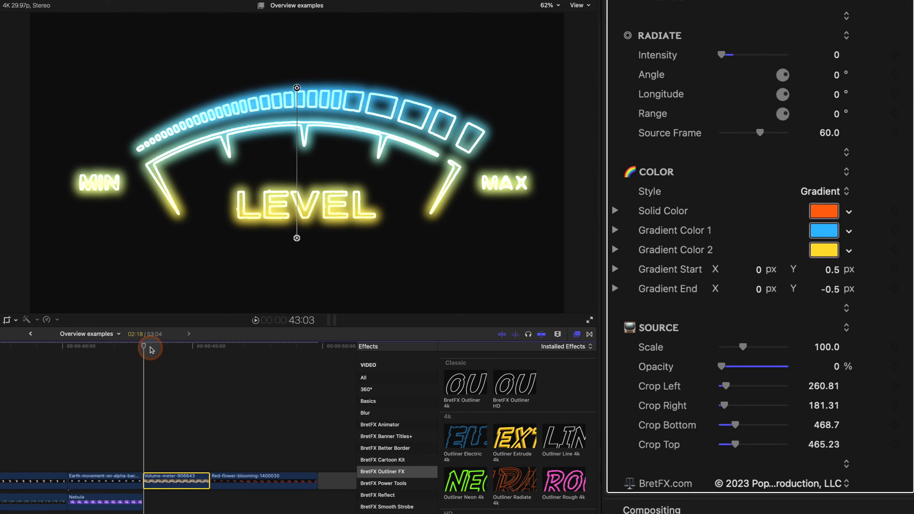
{"action": "left_click_drag", "start_coordinate": [720, 53], "coordinate": [764, 55]}
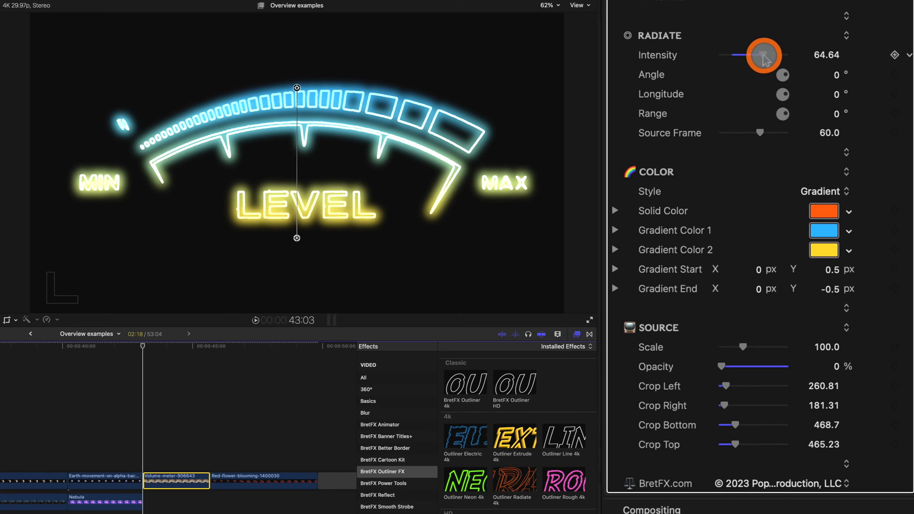
{"action": "key", "text": "space"}
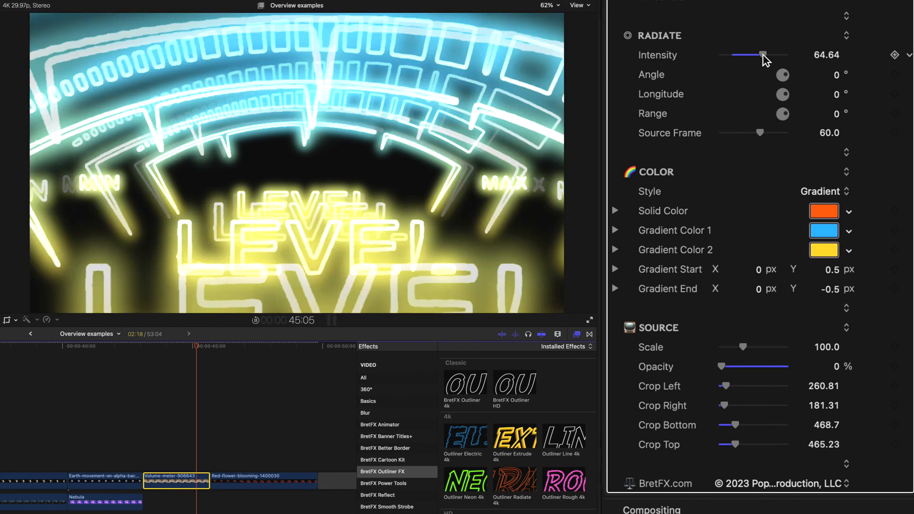
Set the Volume-meter outline's Wriggle to 100 and play the clip from its start.
{"action": "left_click", "coordinate": [146, 351]}
{"action": "left_click_drag", "start_coordinate": [152, 355], "coordinate": [201, 356]}
{"action": "scroll", "coordinate": [785, 281], "scroll_direction": "up", "scroll_amount": 10}
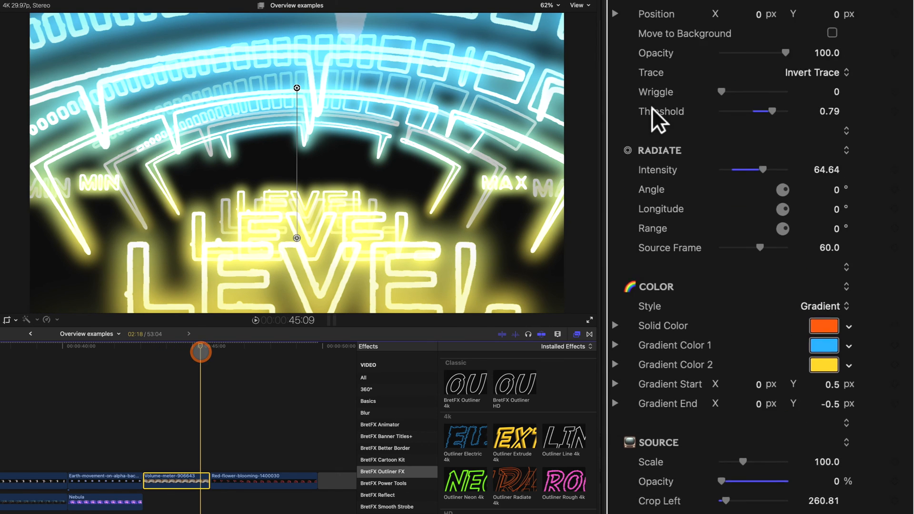
{"action": "left_click", "coordinate": [721, 262]}
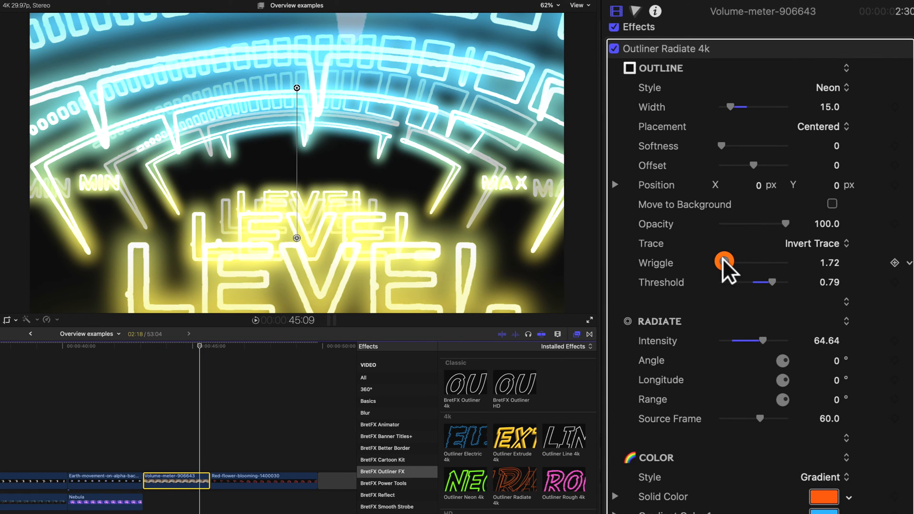
{"action": "left_click_drag", "start_coordinate": [741, 259], "coordinate": [807, 261]}
{"action": "left_click_drag", "start_coordinate": [199, 346], "coordinate": [144, 352]}
{"action": "key", "text": "space"}
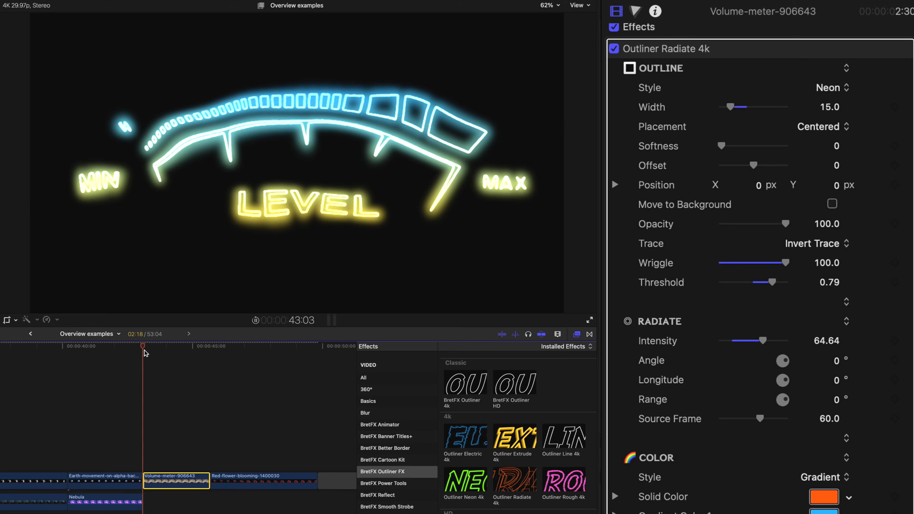
{"action": "key", "text": "space"}
Set the Radiate intensity to 0 and play the Volume-meter clip from its start.
{"action": "left_click_drag", "start_coordinate": [760, 336], "coordinate": [670, 340]}
{"action": "left_click_drag", "start_coordinate": [180, 348], "coordinate": [141, 351]}
{"action": "key", "text": "space"}
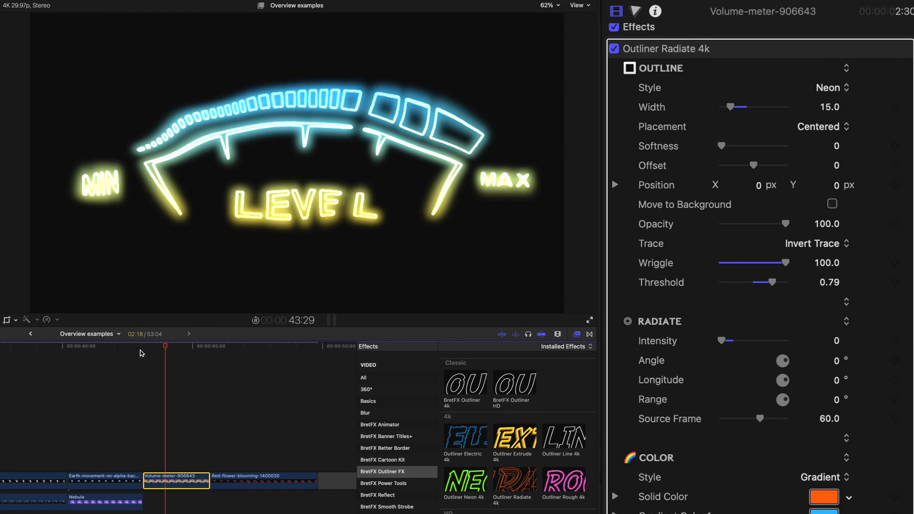
{"action": "key", "text": "space"}
{"action": "left_click_drag", "start_coordinate": [203, 352], "coordinate": [167, 350]}
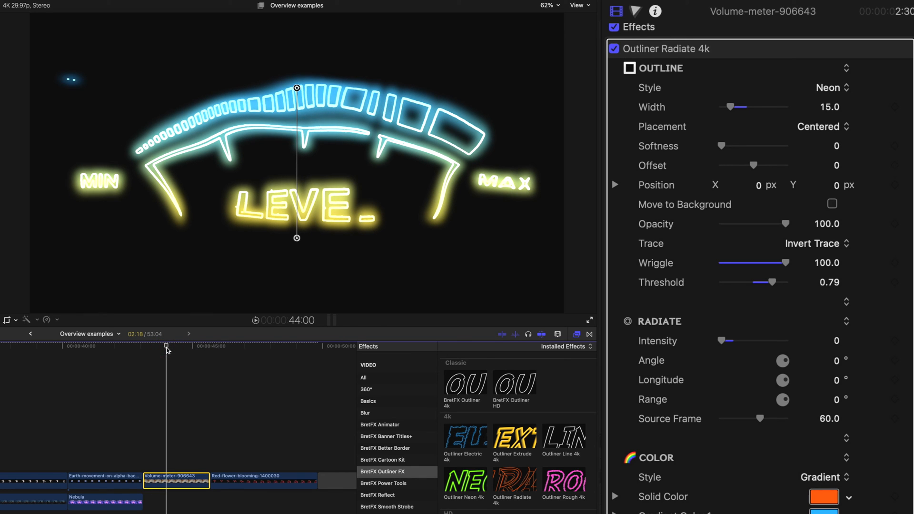
Apply the Outliner Neon 4k effect to the Red-flower-blooming clip and show a frame with the flower open.
{"action": "left_click_drag", "start_coordinate": [167, 351], "coordinate": [226, 354]}
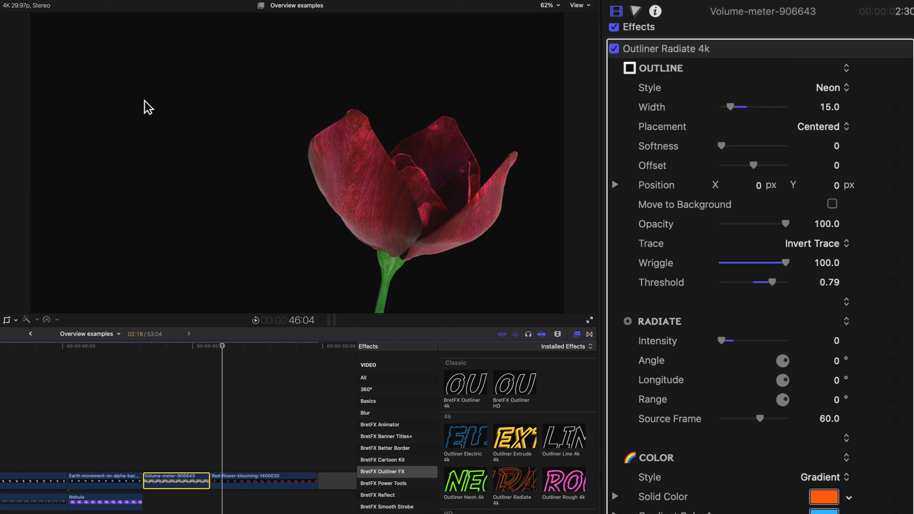
{"action": "left_click_drag", "start_coordinate": [233, 351], "coordinate": [227, 350]}
{"action": "left_click_drag", "start_coordinate": [467, 482], "coordinate": [251, 485]}
{"action": "left_click_drag", "start_coordinate": [227, 351], "coordinate": [261, 352]}
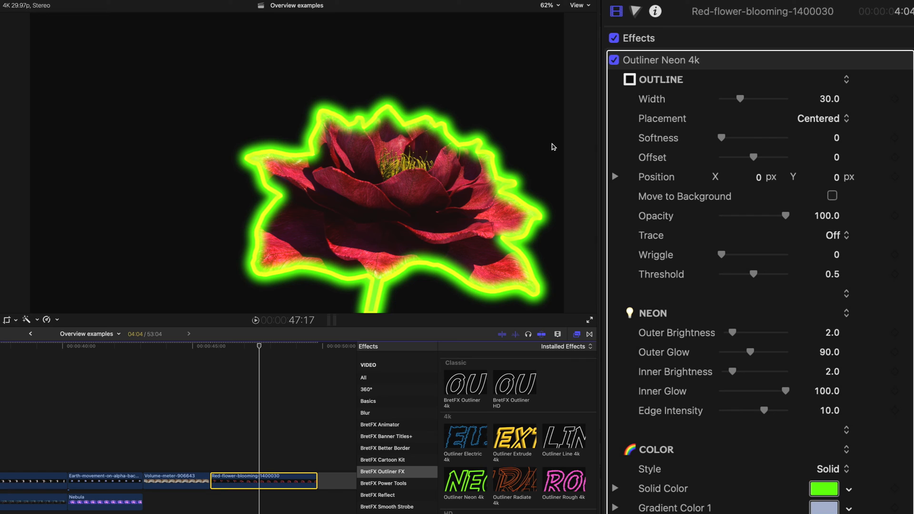
Set the flower outline's Trace option to Trace, with a width of 15 and a threshold of 0.1.
{"action": "left_click", "coordinate": [834, 232]}
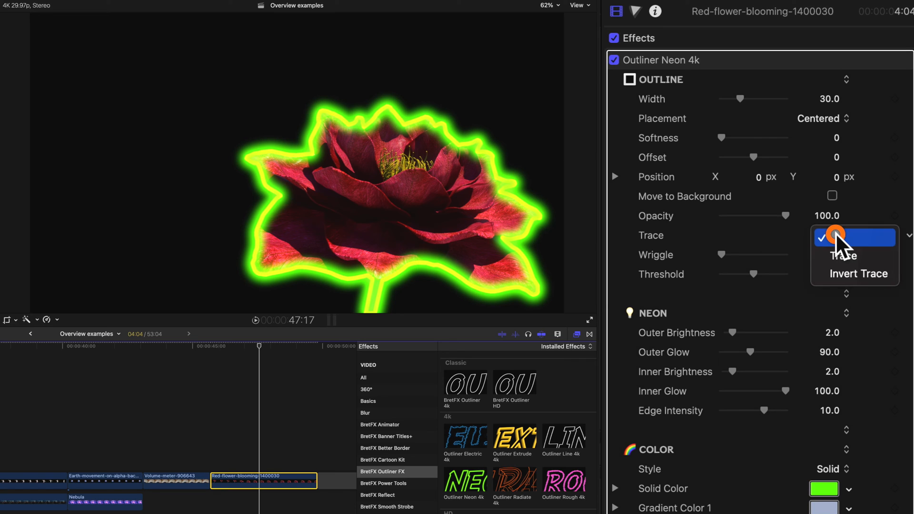
{"action": "left_click", "coordinate": [839, 256]}
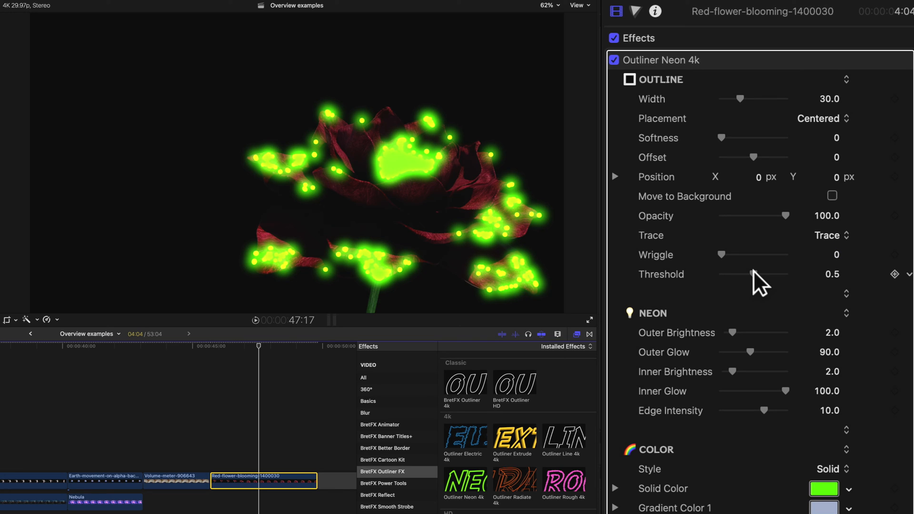
{"action": "left_click_drag", "start_coordinate": [752, 273], "coordinate": [729, 273]}
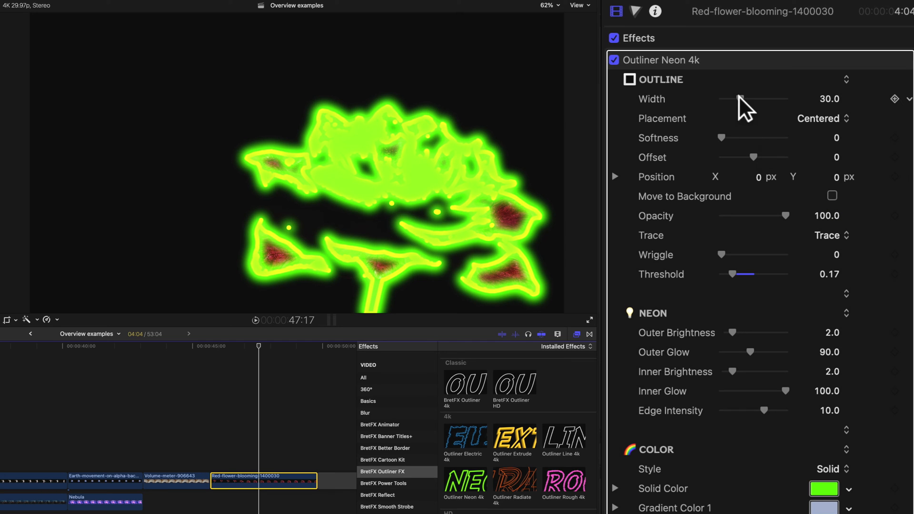
{"action": "left_click_drag", "start_coordinate": [740, 100], "coordinate": [729, 96]}
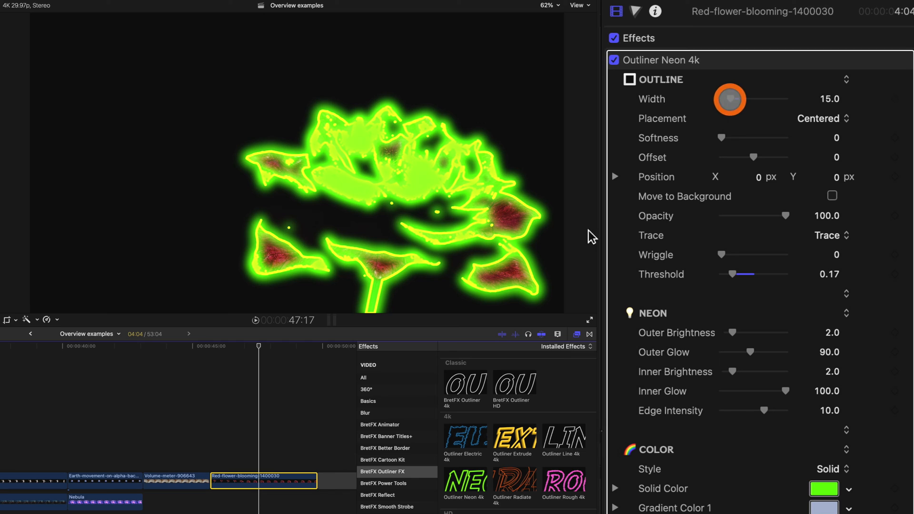
{"action": "left_click_drag", "start_coordinate": [731, 272], "coordinate": [727, 273]}
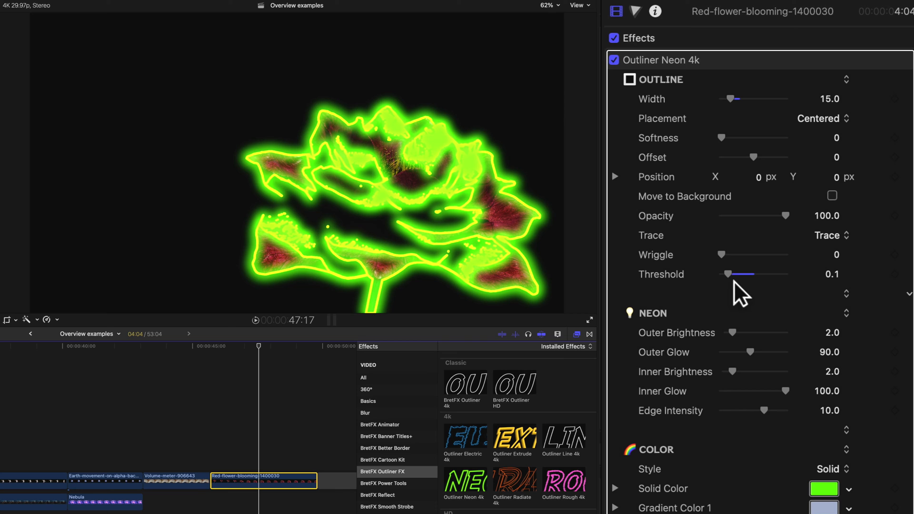
Hide the original flower footage with a source opacity of 0% and set the color style to Gradient.
{"action": "scroll", "coordinate": [838, 385], "scroll_direction": "down", "scroll_amount": 10}
{"action": "left_click_drag", "start_coordinate": [785, 379], "coordinate": [690, 378]}
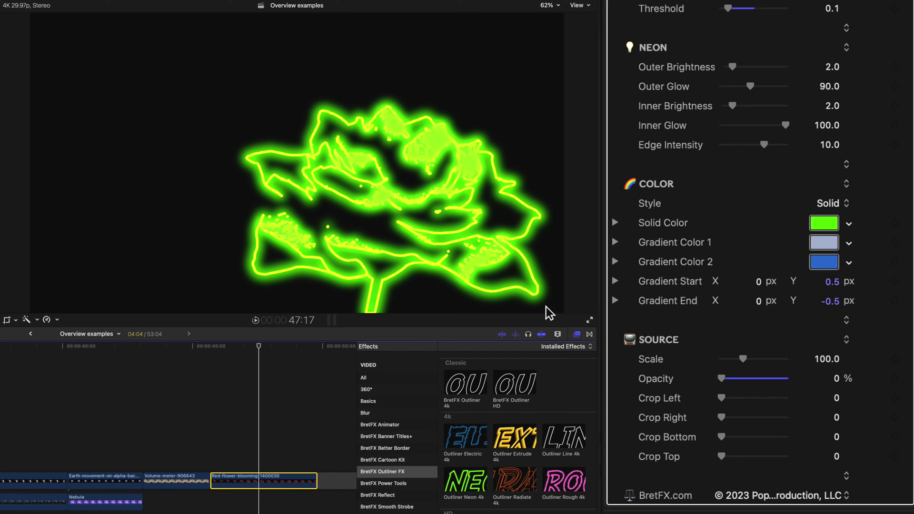
{"action": "left_click", "coordinate": [844, 204]}
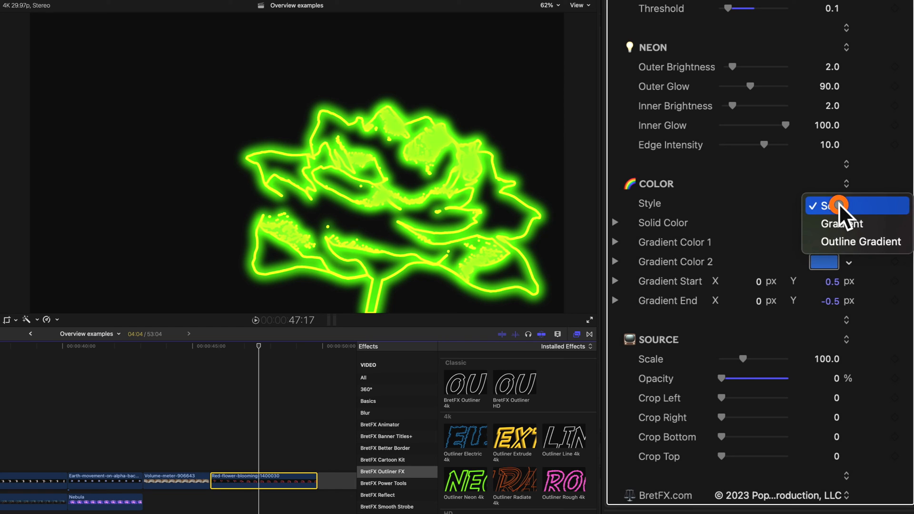
{"action": "left_click", "coordinate": [839, 223]}
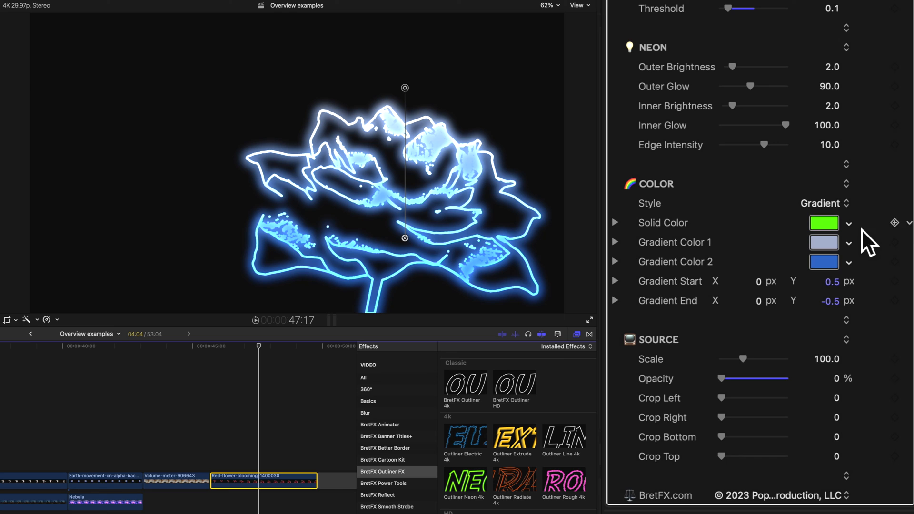
Set Gradient Color 1 to pink and Gradient Color 2 to bright blue for the flower outline.
{"action": "left_click", "coordinate": [830, 244]}
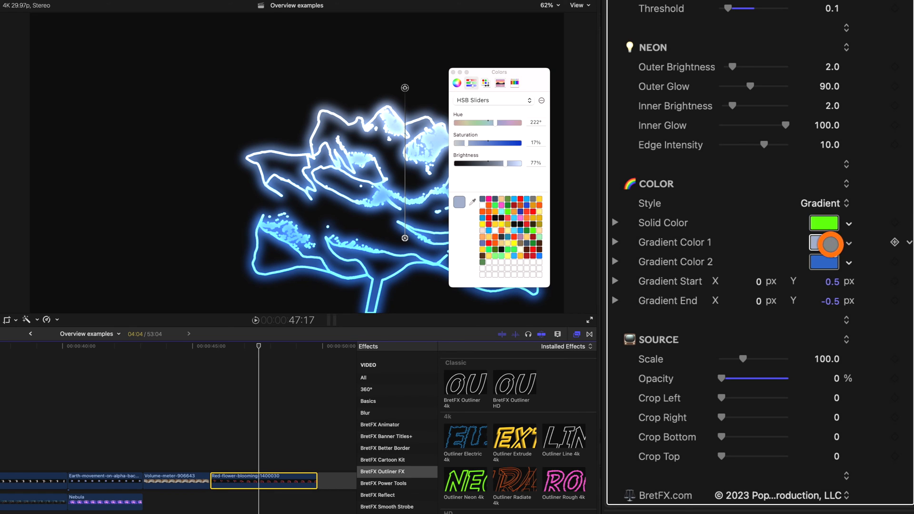
{"action": "left_click", "coordinate": [503, 207]}
{"action": "left_click", "coordinate": [452, 73]}
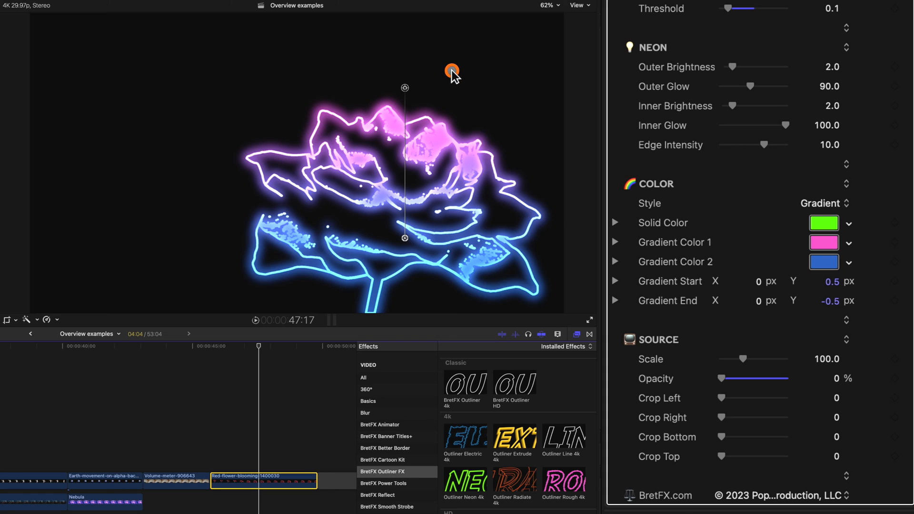
{"action": "left_click", "coordinate": [827, 262]}
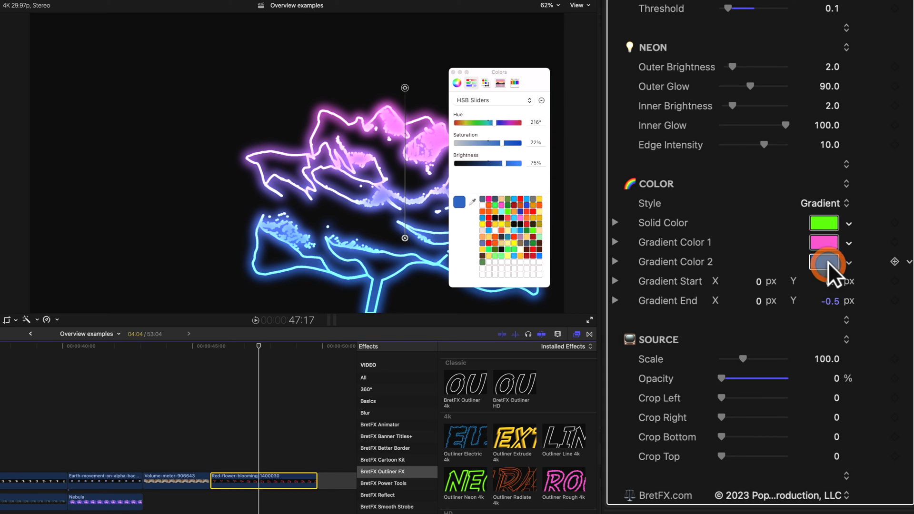
{"action": "left_click", "coordinate": [508, 212]}
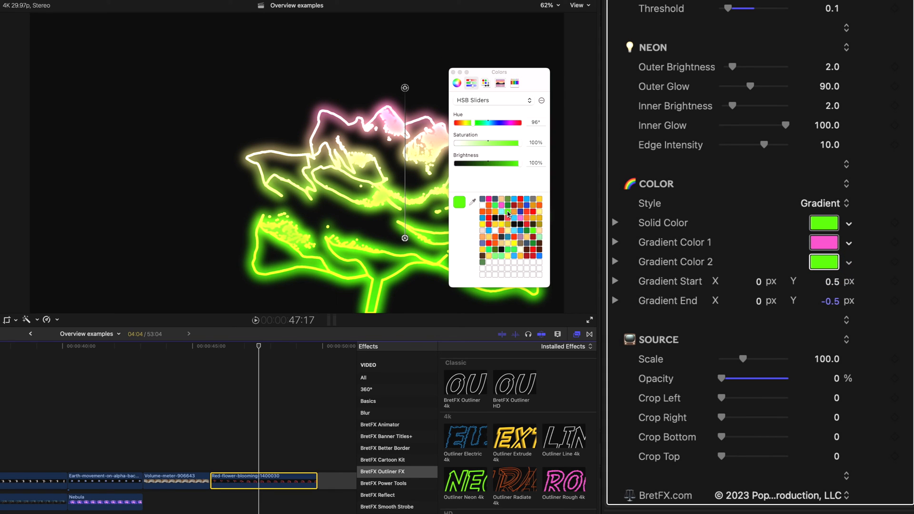
{"action": "left_click", "coordinate": [515, 201]}
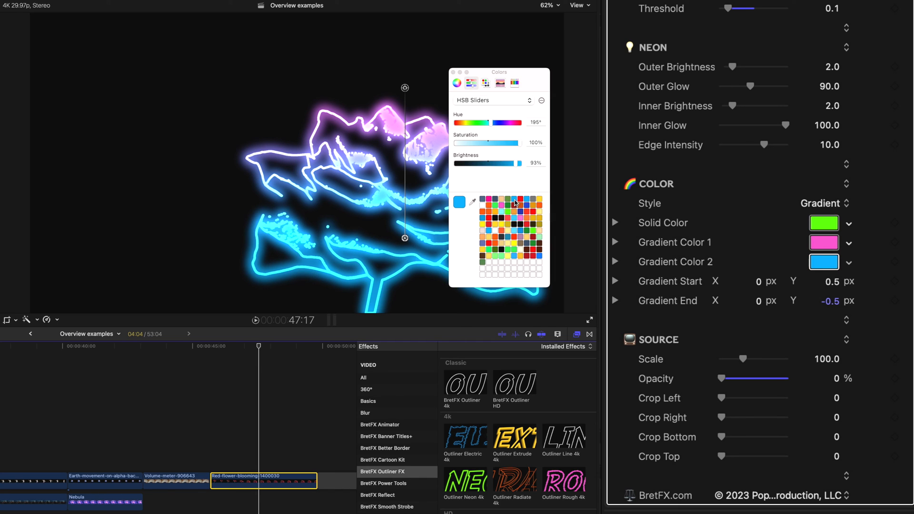
{"action": "left_click", "coordinate": [453, 73]}
Move the gradient start to X -0.12, Y 0.22 and its end to X 0.13, Y -0.91, and play the flower clip.
{"action": "left_click_drag", "start_coordinate": [405, 88], "coordinate": [346, 115]}
{"action": "left_click_drag", "start_coordinate": [405, 238], "coordinate": [425, 300]}
{"action": "left_click_drag", "start_coordinate": [299, 346], "coordinate": [216, 351]}
{"action": "key", "text": "space"}
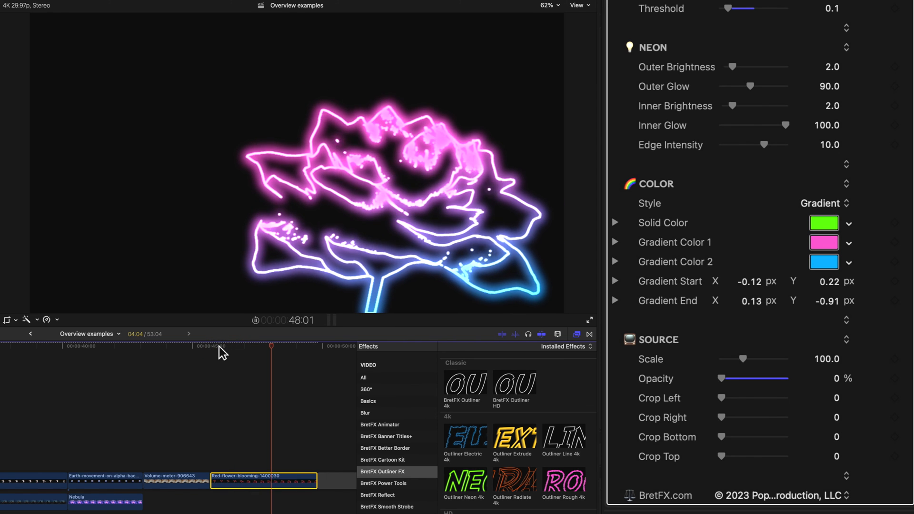
{"action": "key", "text": "space"}
Replay the Red-flower-blooming clip from its start to review the gradient neon outline.
{"action": "left_click_drag", "start_coordinate": [275, 352], "coordinate": [218, 351]}
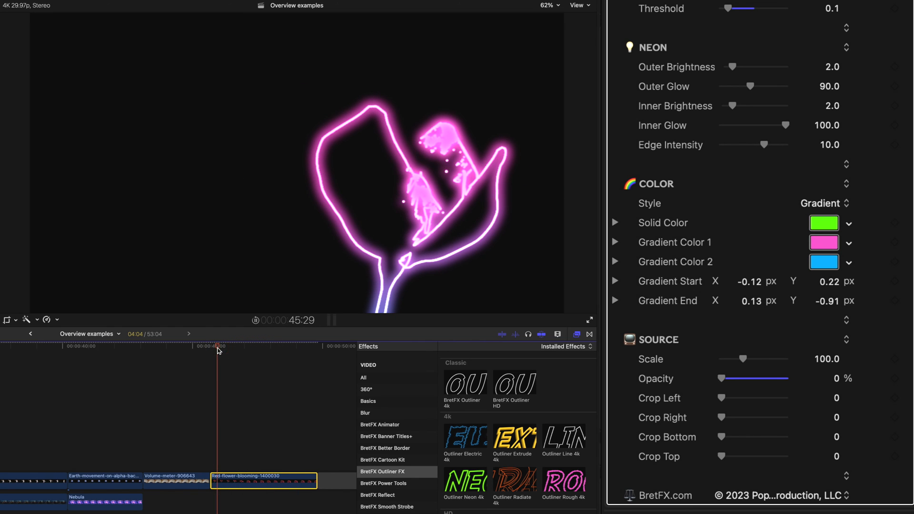
{"action": "key", "text": "space"}
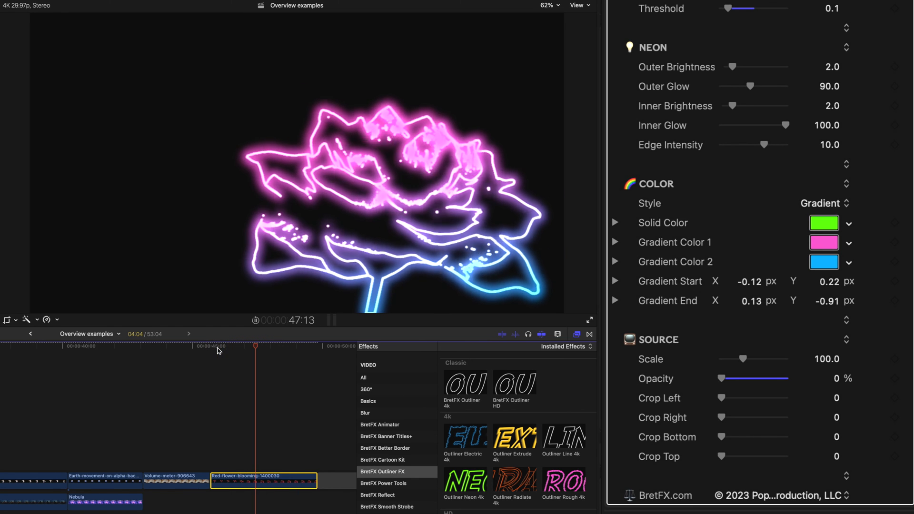
{"action": "left_click_drag", "start_coordinate": [271, 354], "coordinate": [216, 351]}
{"action": "key", "text": "space"}
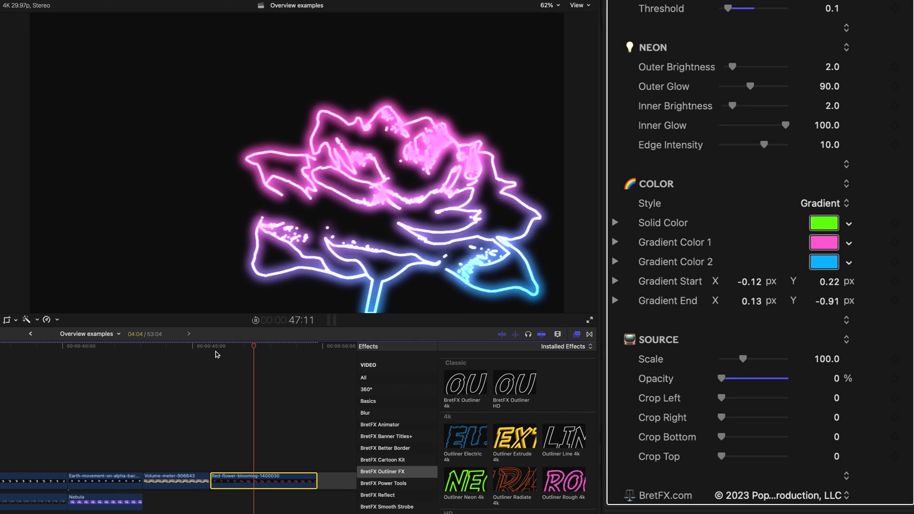
{"action": "key", "text": "space"}
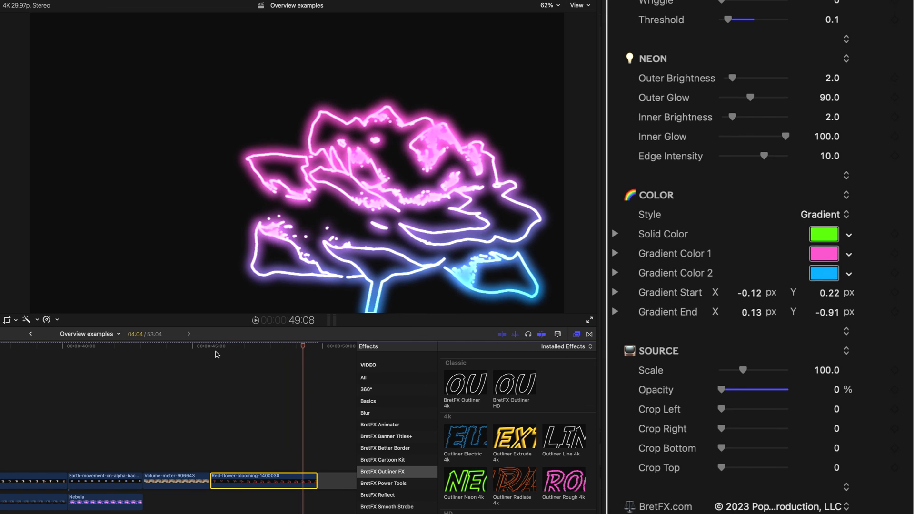
Set the flower outline's Wriggle to 88.97 and play the clip from its start.
{"action": "left_click_drag", "start_coordinate": [723, 256], "coordinate": [777, 255]}
{"action": "left_click_drag", "start_coordinate": [280, 349], "coordinate": [216, 350]}
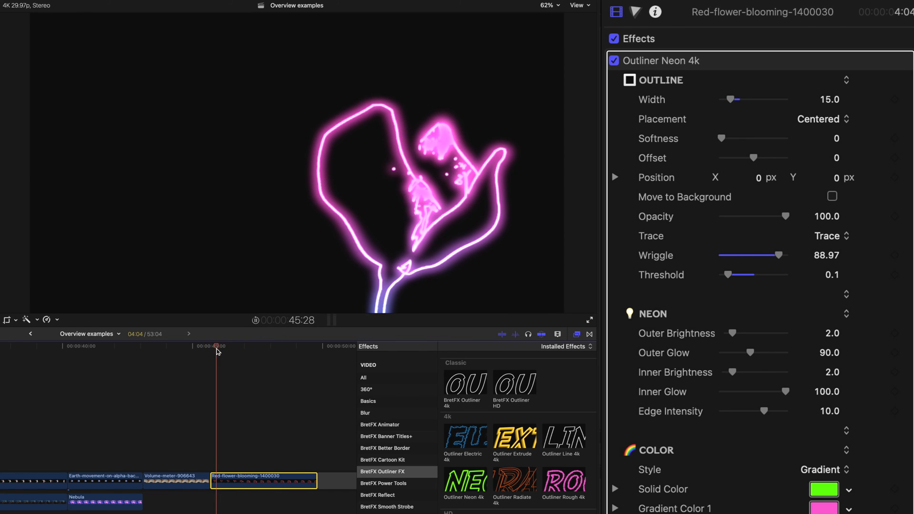
{"action": "key", "text": "space"}
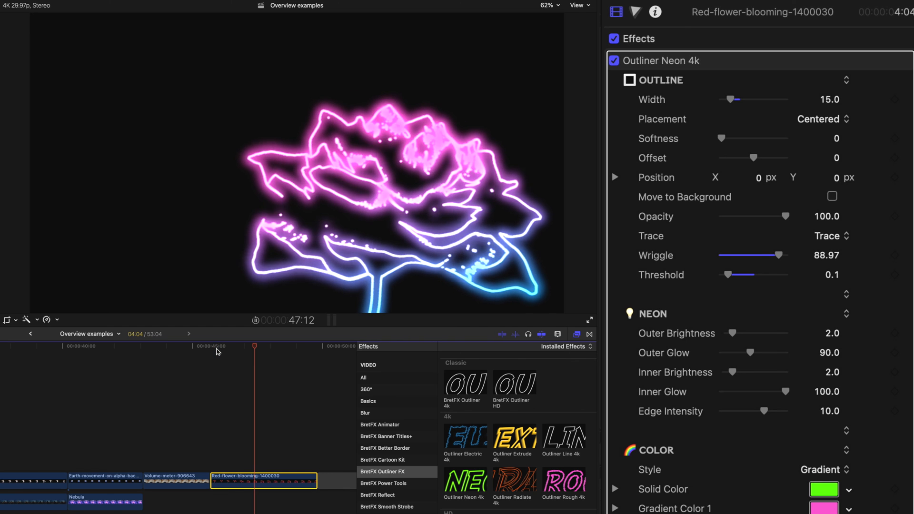
Set the flower's neon outline to width 8, outer brightness 1, outer glow 62, inner brightness 1, inner glow 56 and edge intensity 9.
{"action": "left_click_drag", "start_coordinate": [218, 350], "coordinate": [302, 351]}
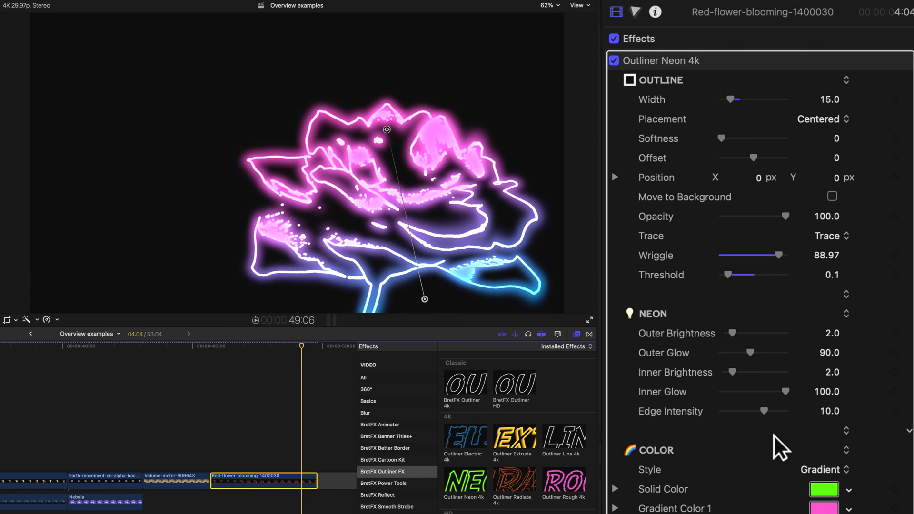
{"action": "left_click_drag", "start_coordinate": [785, 390], "coordinate": [730, 410]}
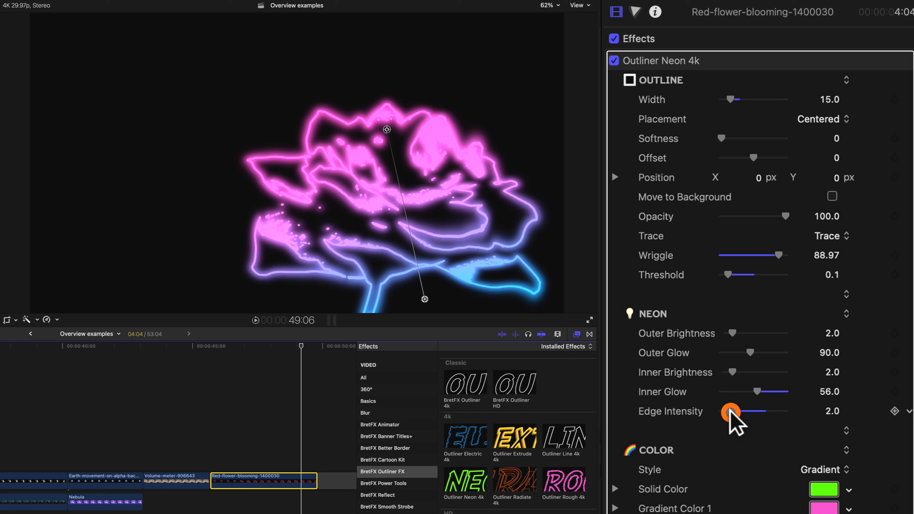
{"action": "double_click", "coordinate": [730, 411]}
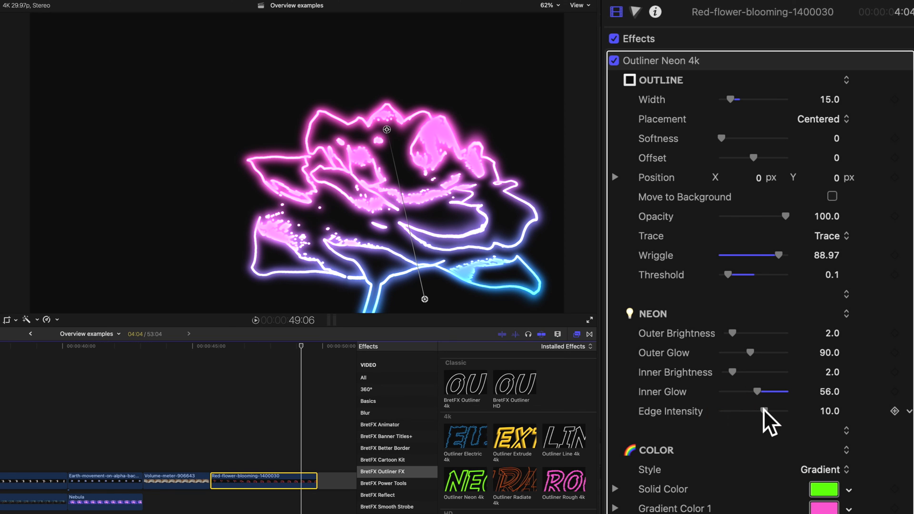
{"action": "left_click_drag", "start_coordinate": [732, 369], "coordinate": [732, 330]}
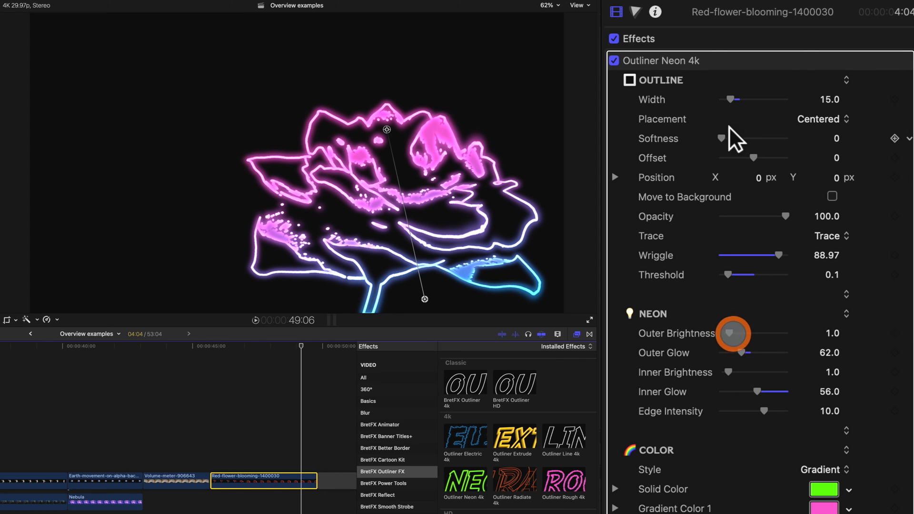
{"action": "left_click_drag", "start_coordinate": [729, 95], "coordinate": [728, 103]}
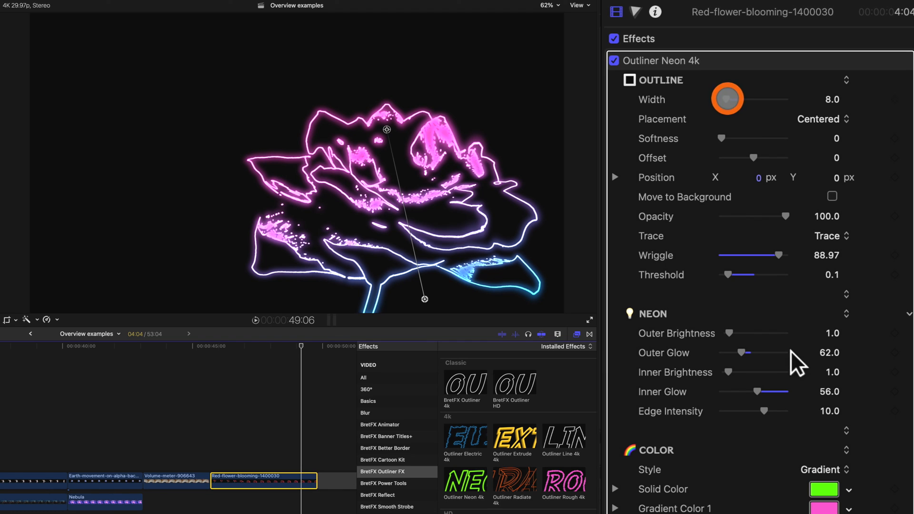
{"action": "mouse_move", "coordinate": [767, 408]}
{"action": "left_mouse_down"}
{"action": "mouse_move", "coordinate": [753, 408]}
{"action": "mouse_move", "coordinate": [761, 407]}
{"action": "left_mouse_up"}
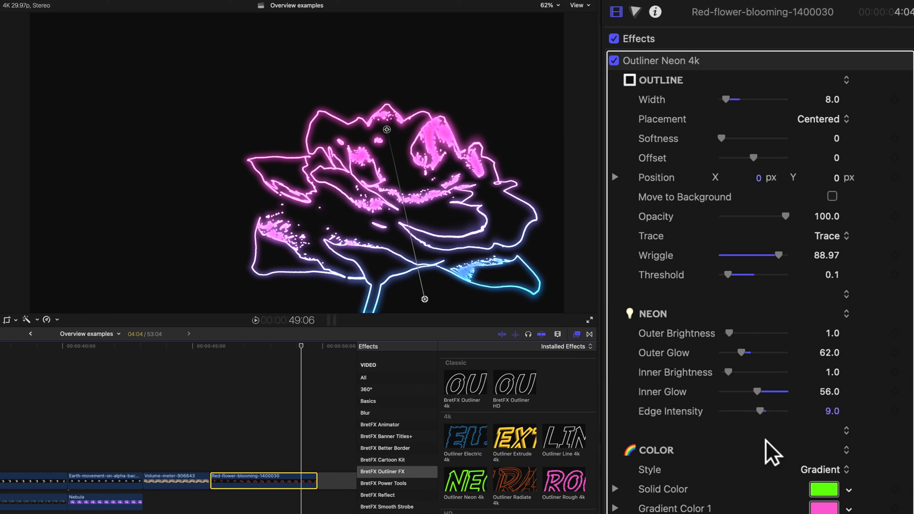
Play the Red-flower-blooming clip from its start to review the thinner, dimmer neon outline.
{"action": "left_click_drag", "start_coordinate": [301, 346], "coordinate": [221, 350]}
{"action": "key", "text": "space"}
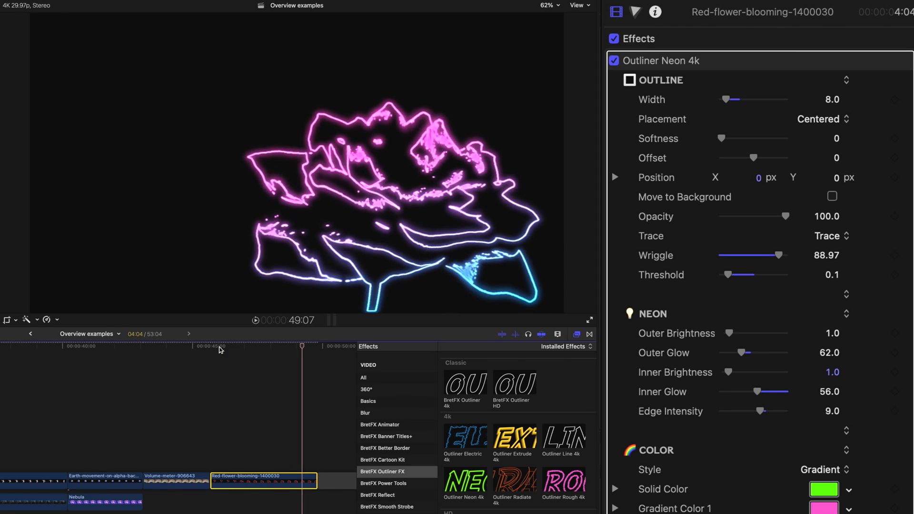
{"action": "left_click", "coordinate": [218, 347]}
{"action": "key", "text": "space"}
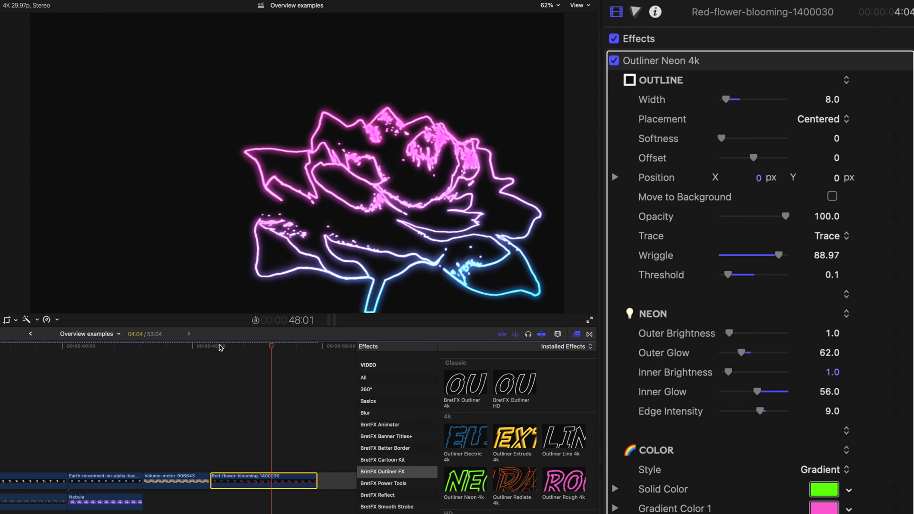
Replay the Red-flower-blooming clip twice from near its start to review the wriggling neon outline, and return to its opening frames.
{"action": "left_click", "coordinate": [219, 346]}
{"action": "key", "text": "space"}
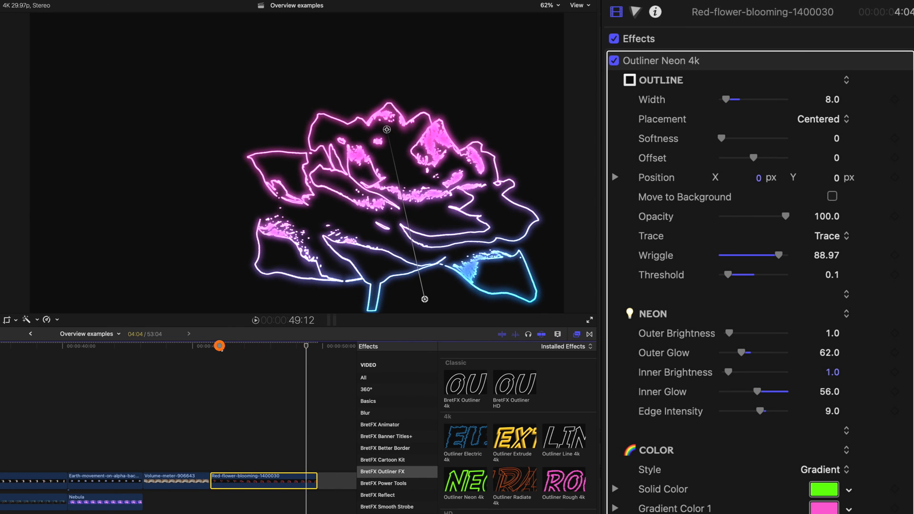
{"action": "left_click", "coordinate": [220, 347]}
{"action": "key", "text": "space"}
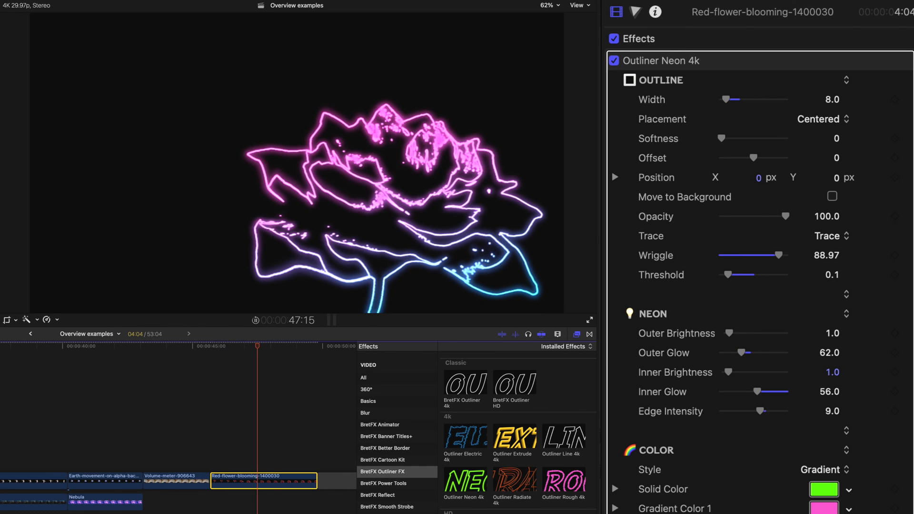
{"action": "left_click", "coordinate": [220, 346]}
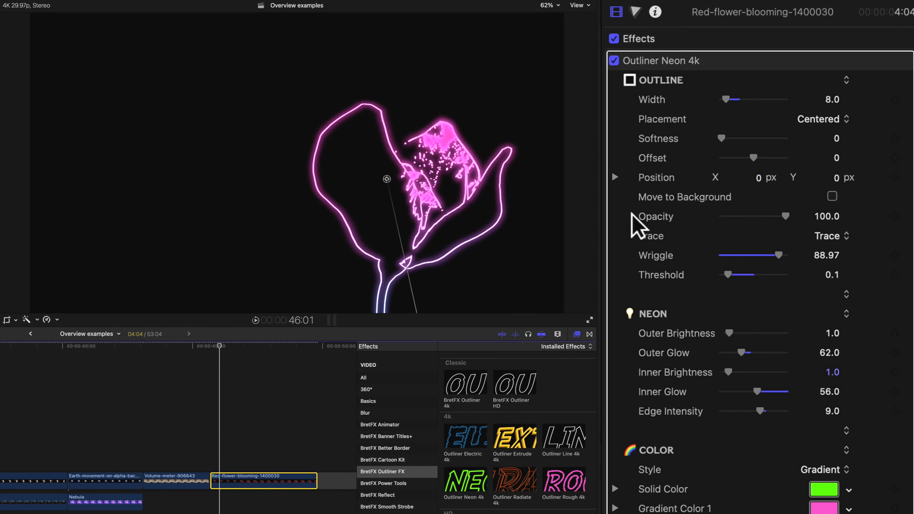
Examine the available Trace modes for the flower's neon outline, leaving the Trace mode selected.
{"action": "left_click", "coordinate": [800, 242]}
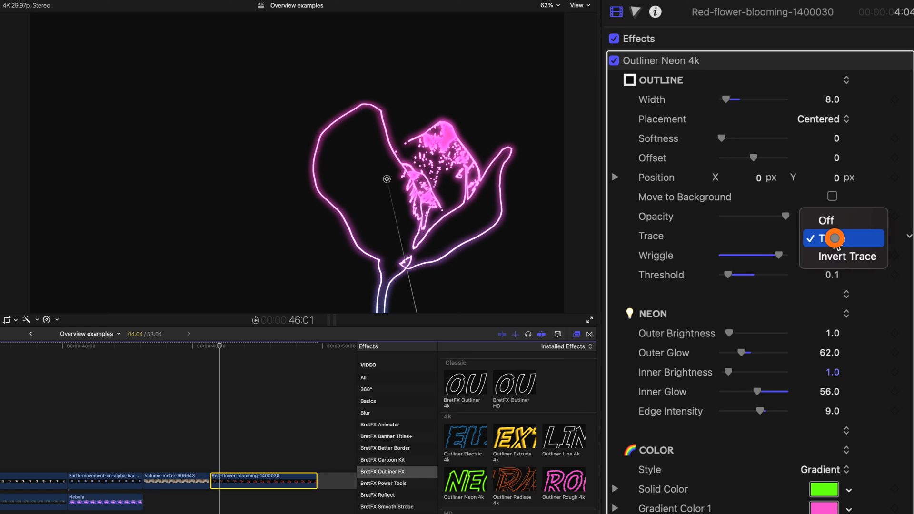
{"action": "left_click", "coordinate": [712, 223]}
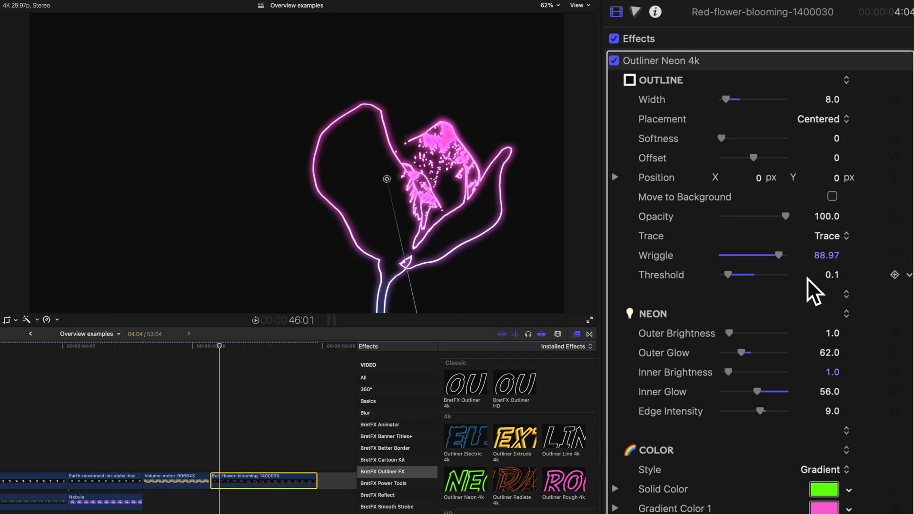
{"action": "left_click", "coordinate": [827, 234]}
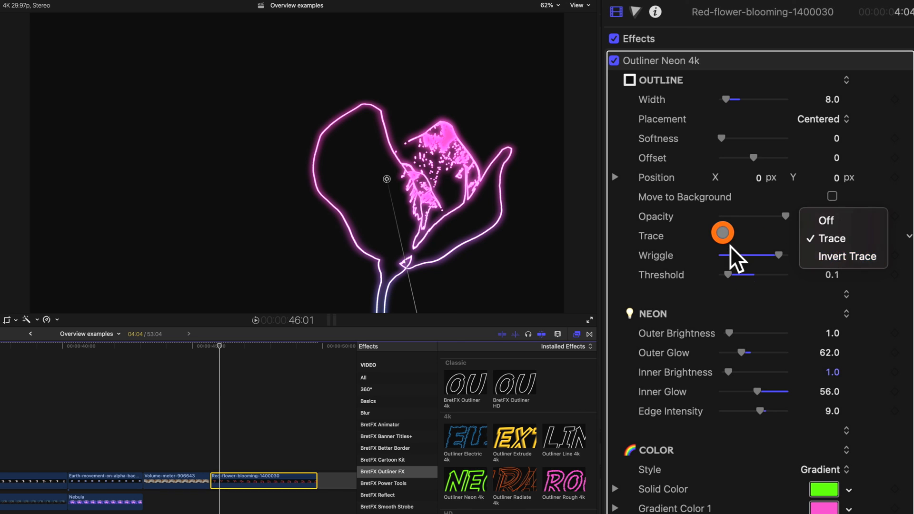
{"action": "left_click", "coordinate": [723, 228]}
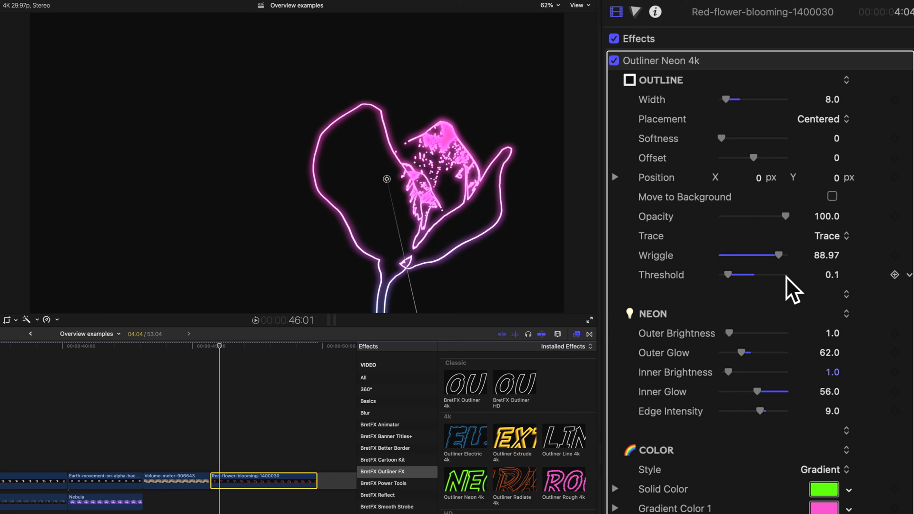
Play the Red-flower-blooming clip through again to review the traced flower's motion.
{"action": "key", "text": "space"}
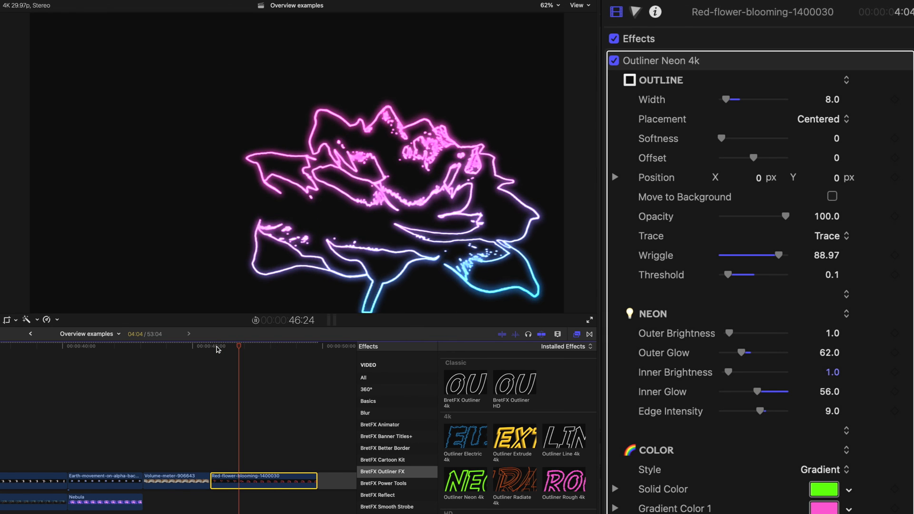
{"action": "left_click", "coordinate": [216, 348]}
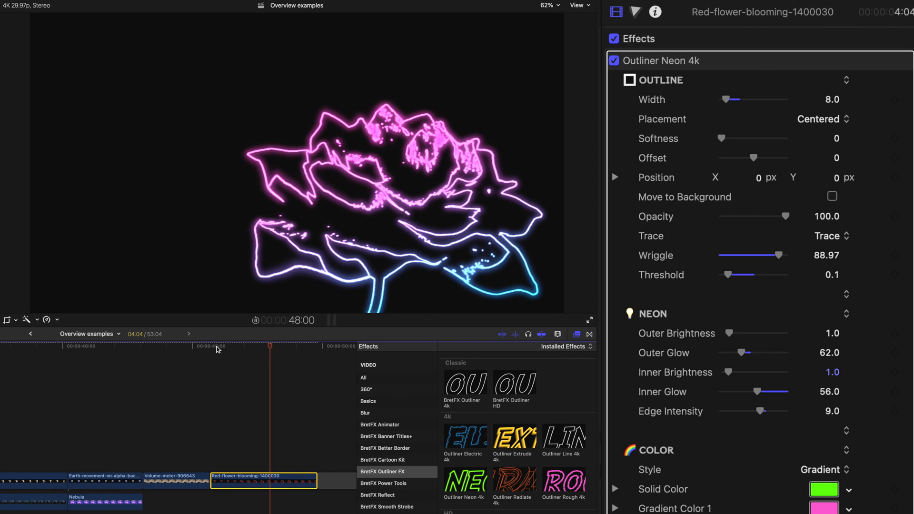
{"action": "key", "text": "space"}
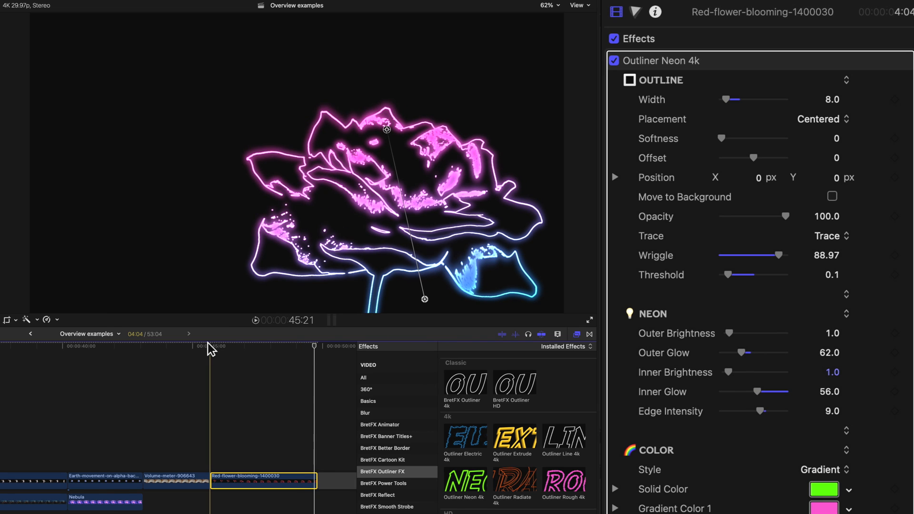